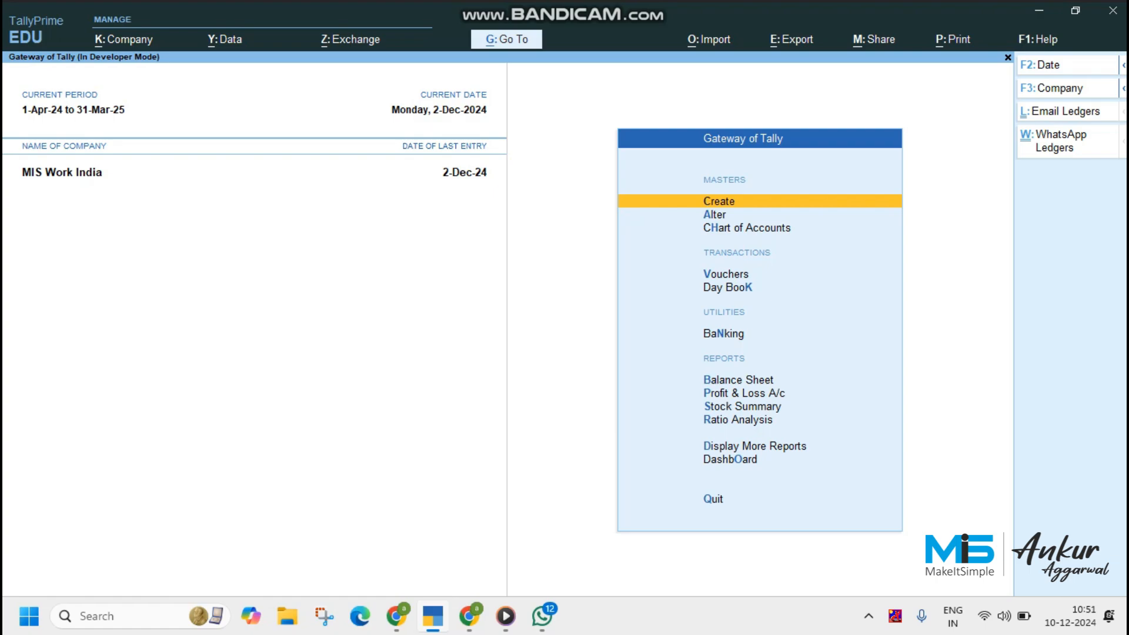
Open the add-on features in TDL management and bring up the WhatsApp configuration with Ledger & Msg WhatsApp enabled
{"action": "key", "text": "F1"}
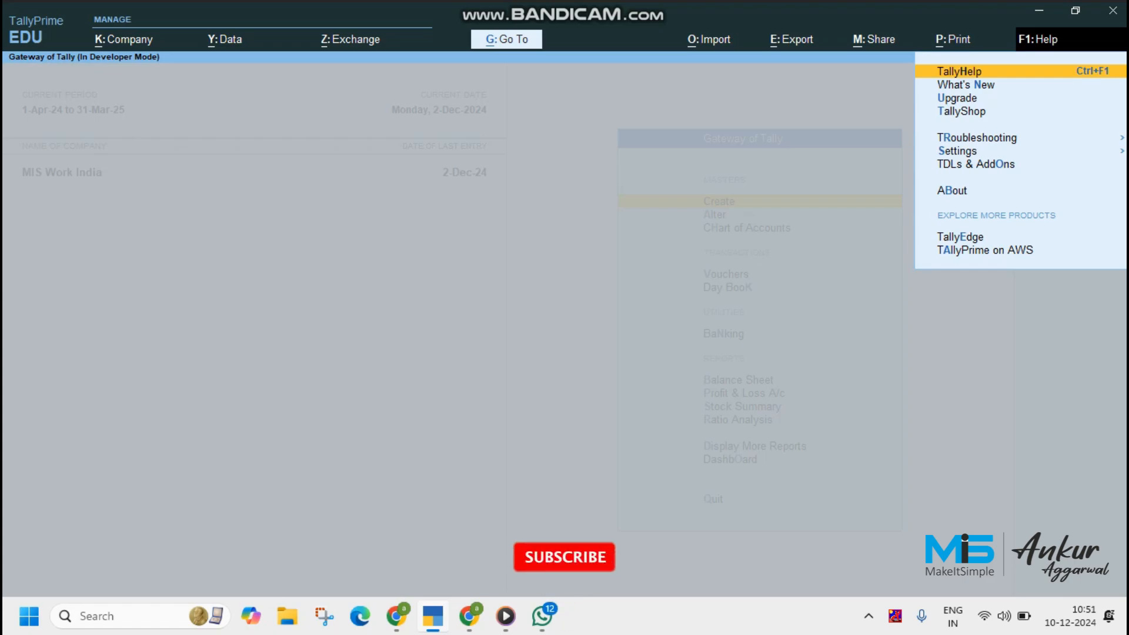
{"action": "left_click", "coordinate": [977, 165]}
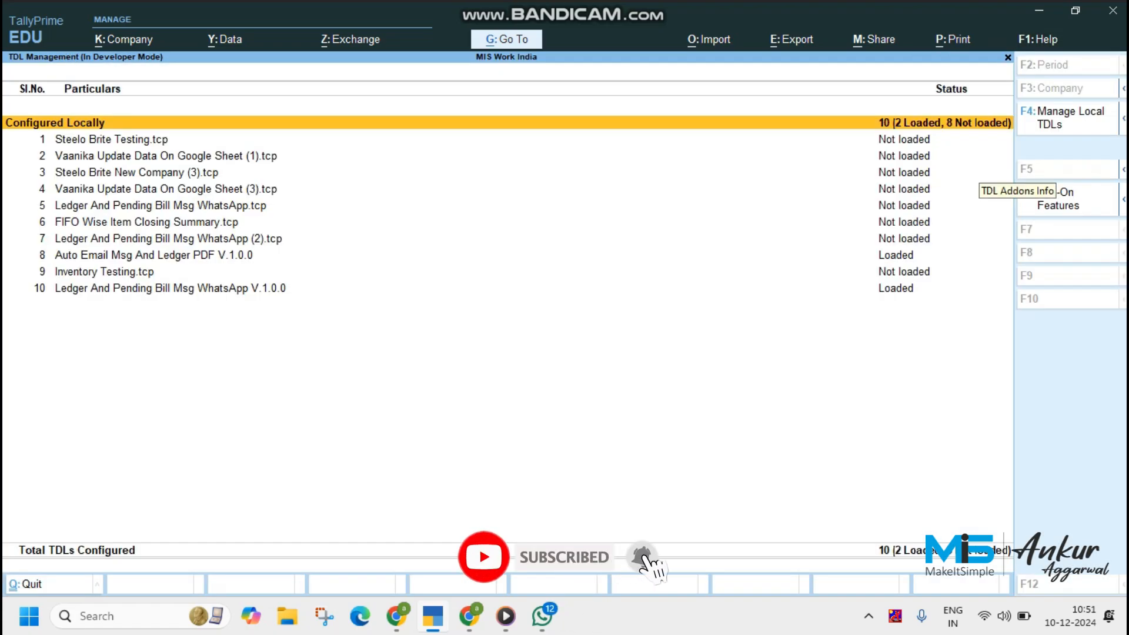
{"action": "key", "text": "F6"}
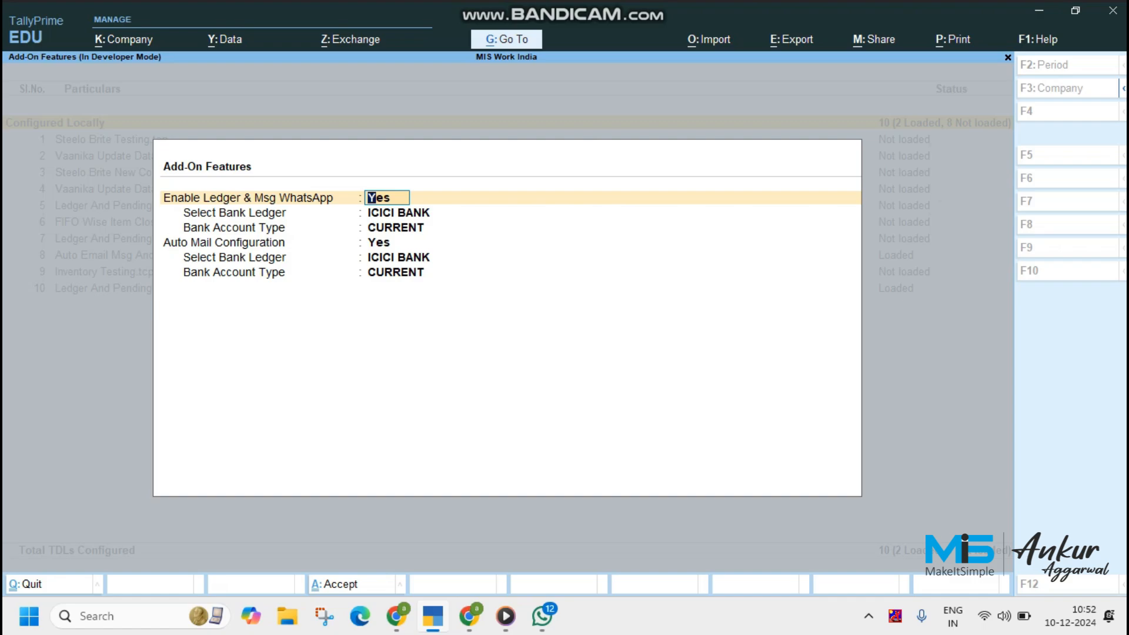
{"action": "key", "text": "Return"}
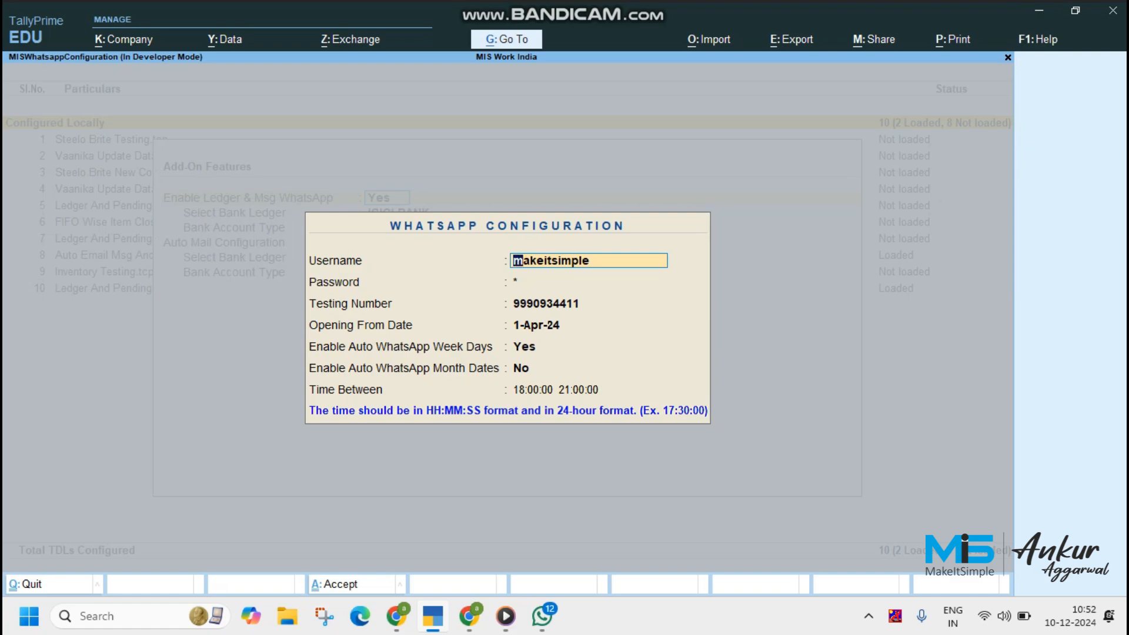
Keep the WhatsApp account details and opening date, accept Saturday, Monday and Tuesday as auto WhatsApp days, and leave month dates disabled
{"action": "key", "text": "Return"}
{"action": "key", "text": "Return"}
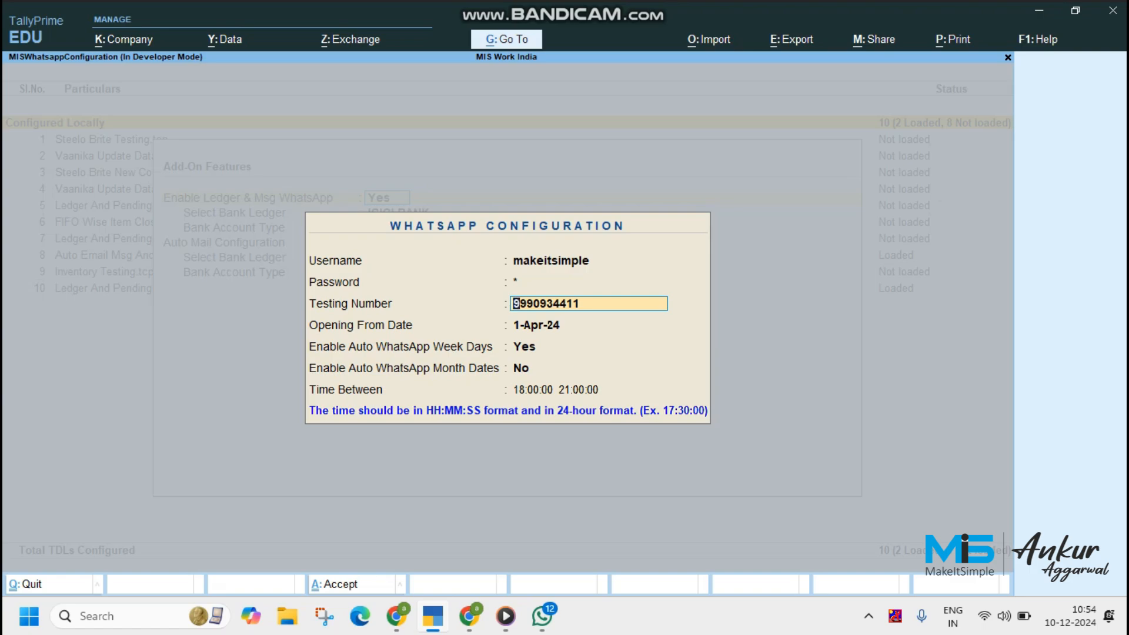
{"action": "key", "text": "Return"}
{"action": "key", "text": "Return"}
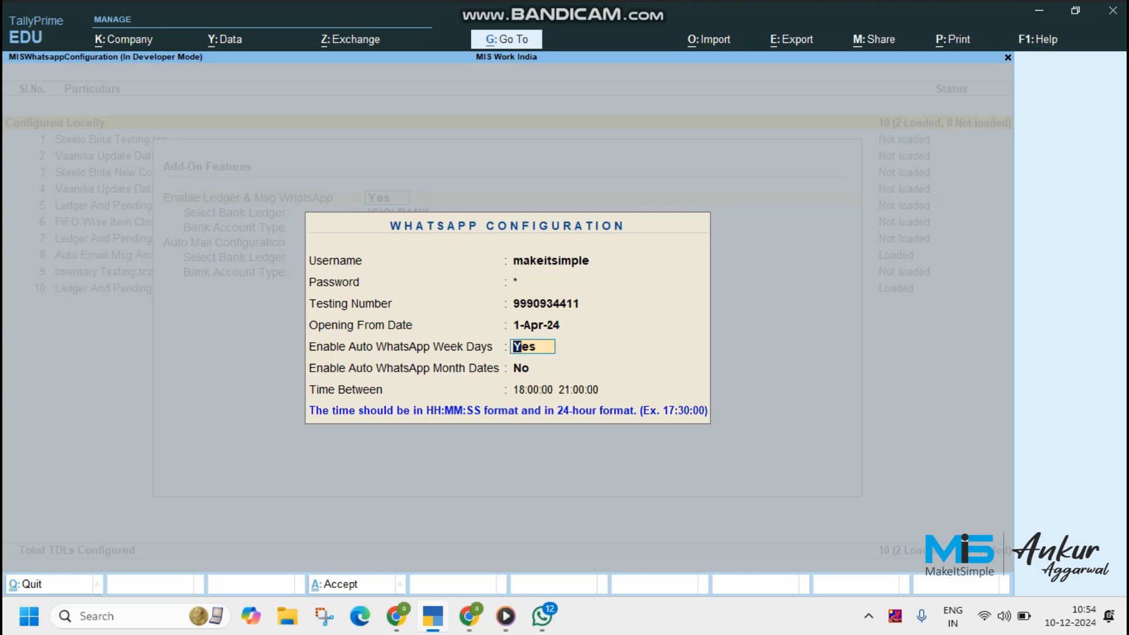
{"action": "key", "text": "Return"}
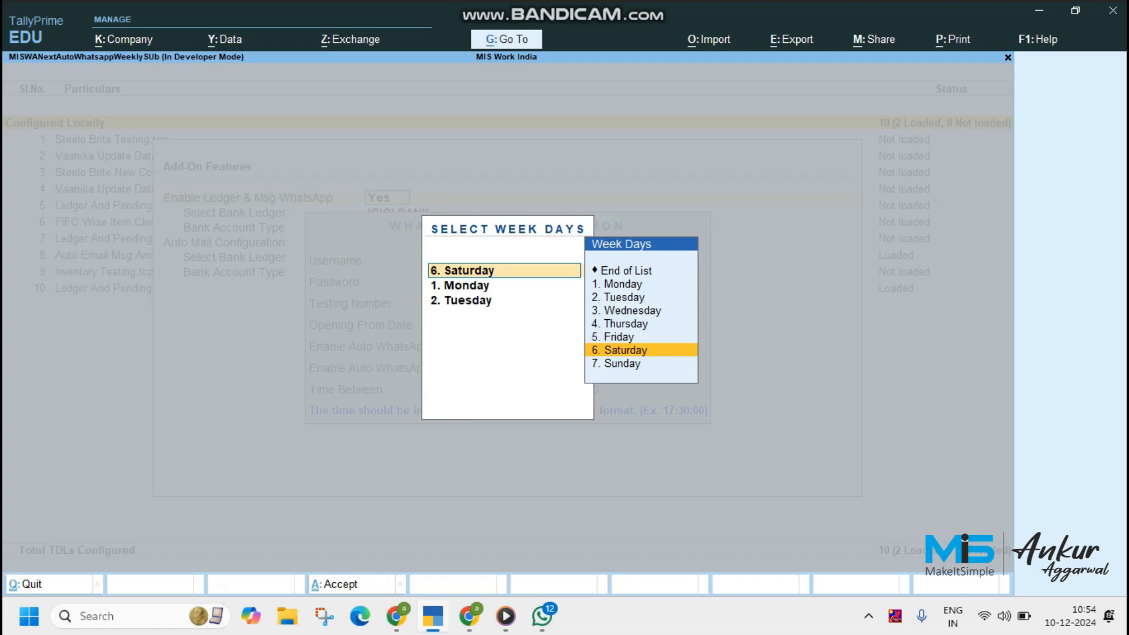
{"action": "key", "text": "Return"}
{"action": "key", "text": "Return"}
{"action": "key", "text": "Return"}
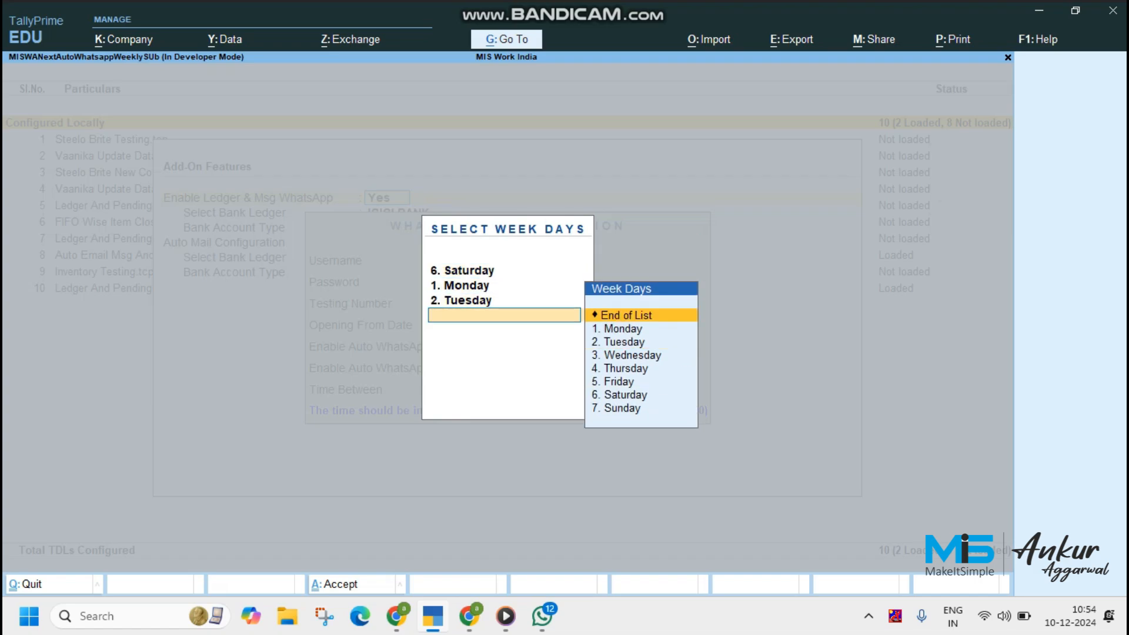
{"action": "key", "text": "Return"}
Set the auto WhatsApp sending time between 10:00:00 and 12:00 and accept the WhatsApp configuration
{"action": "key", "text": "Return"}
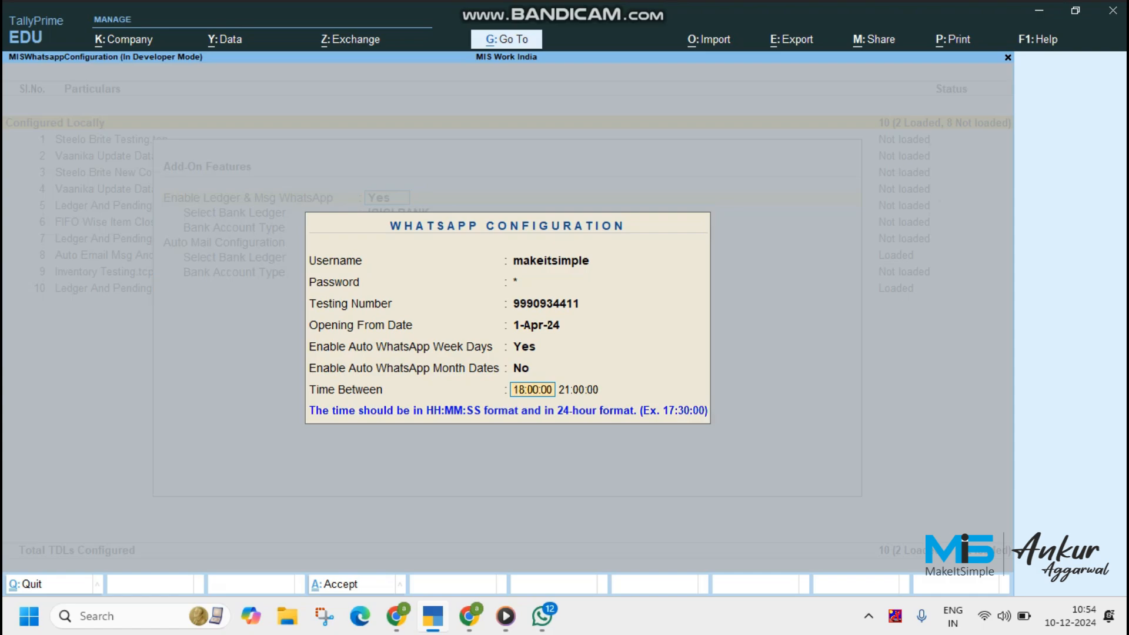
{"action": "type", "text": "10:00"}
{"action": "key", "text": "Return"}
{"action": "type", "text": "1"}
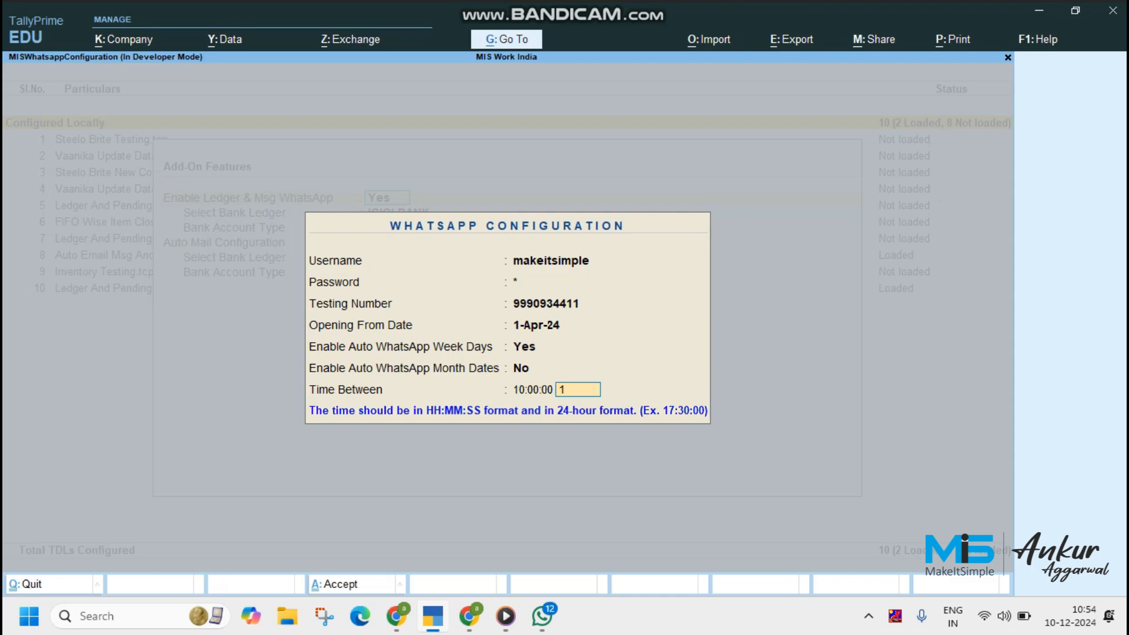
{"action": "type", "text": "2:00"}
Accept ICICI BANK as the WhatsApp bank ledger with CURRENT account type, and open the auto mail account configuration
{"action": "key", "text": "Return"}
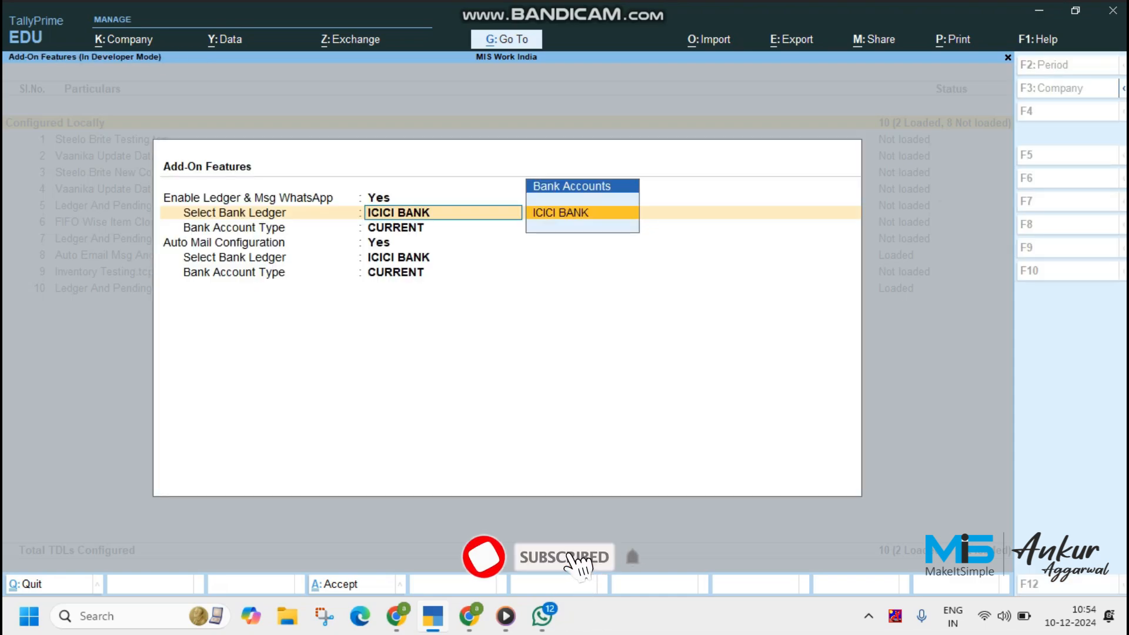
{"action": "key", "text": "Return"}
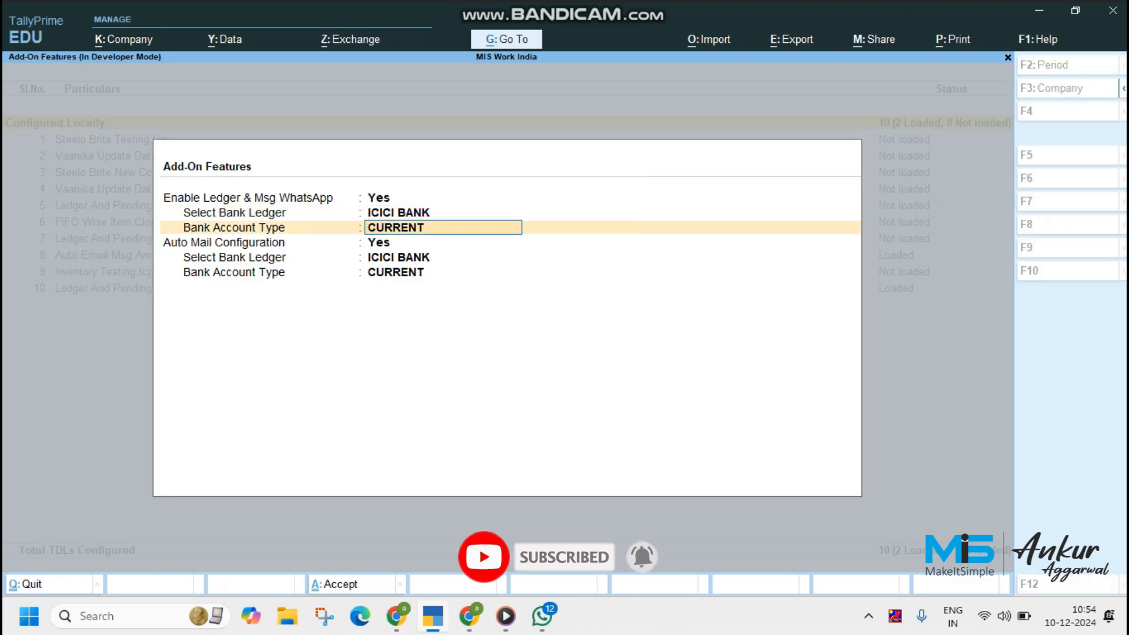
{"action": "key", "text": "Return"}
{"action": "key", "text": "Return"}
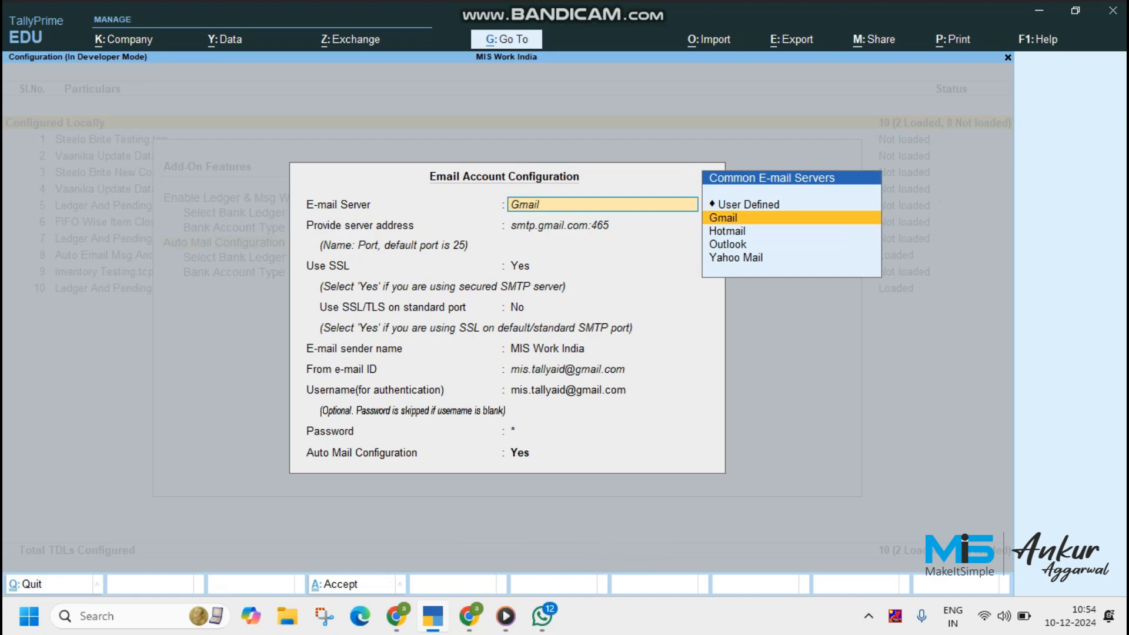
Accept the Gmail server account settings with Auto Mail Configuration set to Yes, opening the email schedule settings
{"action": "key", "text": "Return"}
{"action": "key", "text": "Return"}
{"action": "key", "text": "Return"}
{"action": "key", "text": "Return"}
{"action": "key", "text": "Return"}
{"action": "key", "text": "Return"}
{"action": "key", "text": "Return"}
{"action": "key", "text": "Return"}
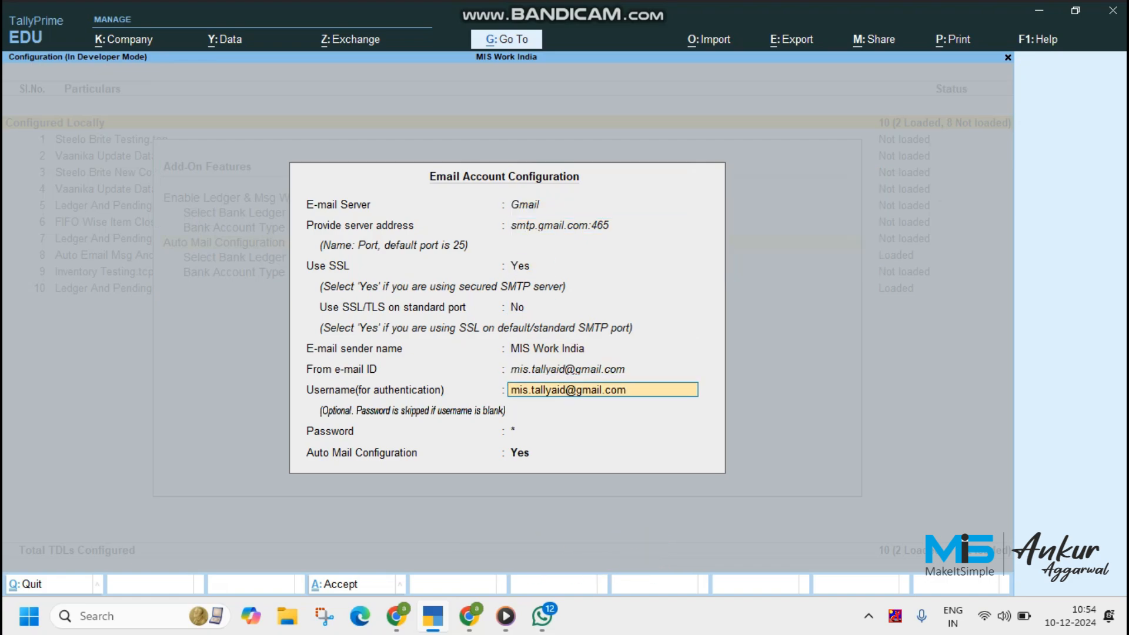
{"action": "key", "text": "Return"}
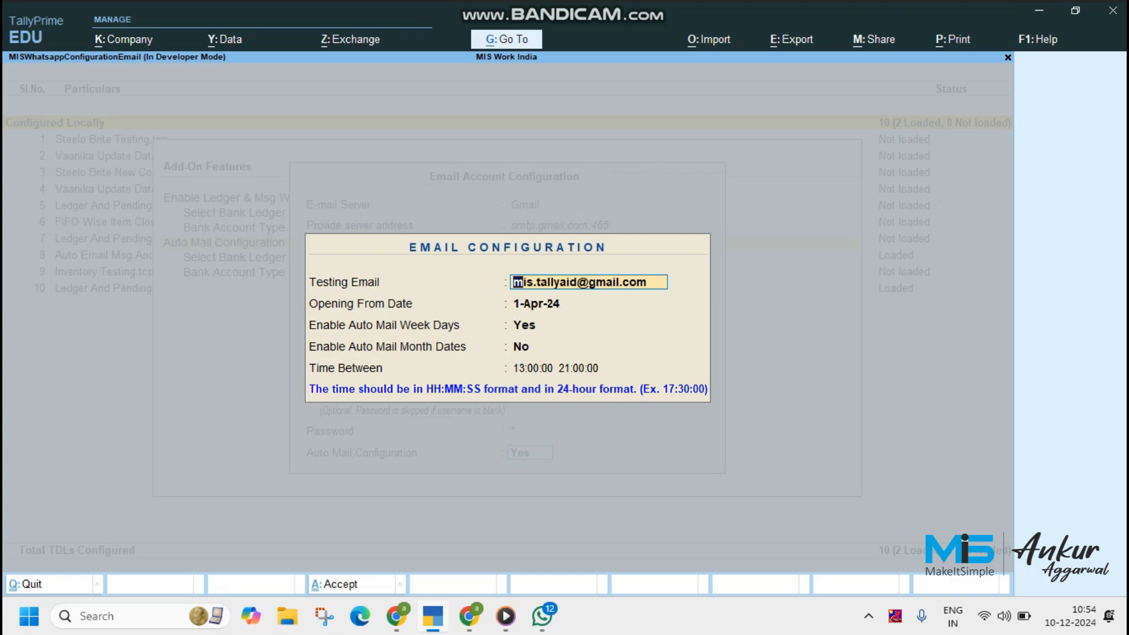
Keep the testing email and opening date, and confirm the week days list for auto mail
{"action": "key", "text": "Return"}
{"action": "key", "text": "Return"}
{"action": "key", "text": "Return"}
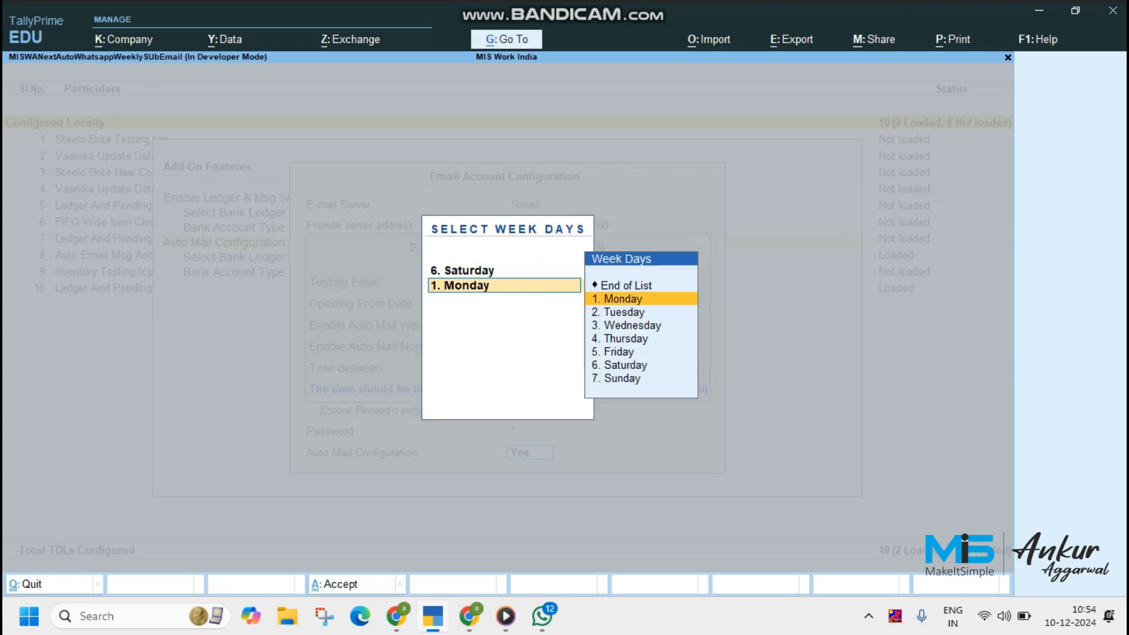
{"action": "key", "text": "Down"}
{"action": "key", "text": "Return"}
Leave auto mail month dates disabled and set the mail sending time to start at 10:00:00 and end at 12
{"action": "key", "text": "Return"}
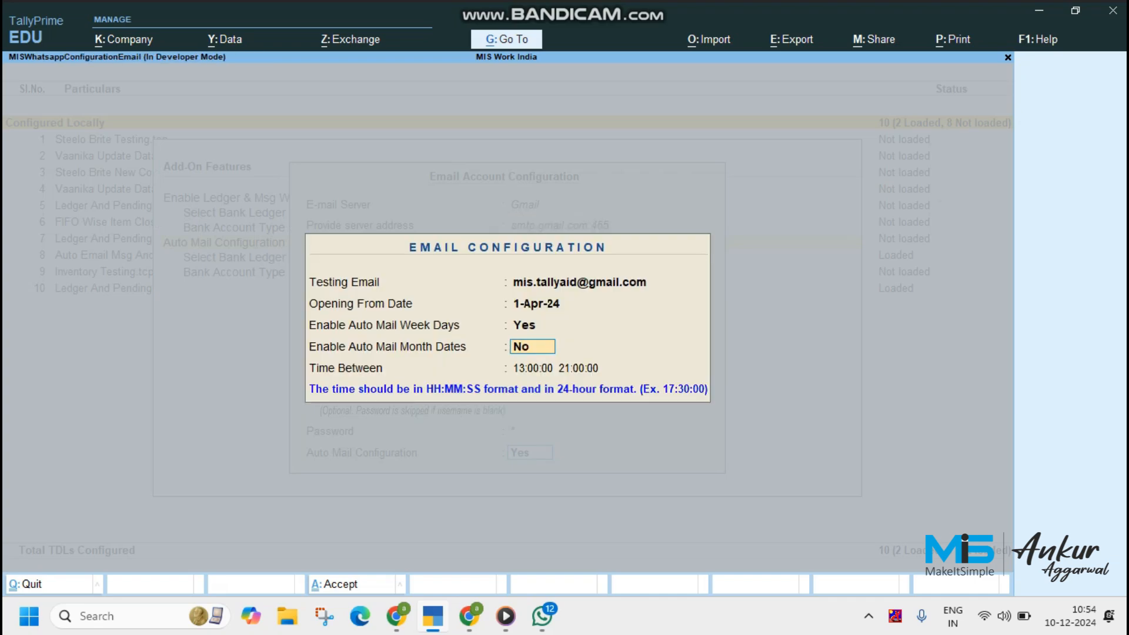
{"action": "key", "text": "Return"}
{"action": "type", "text": "10:"}
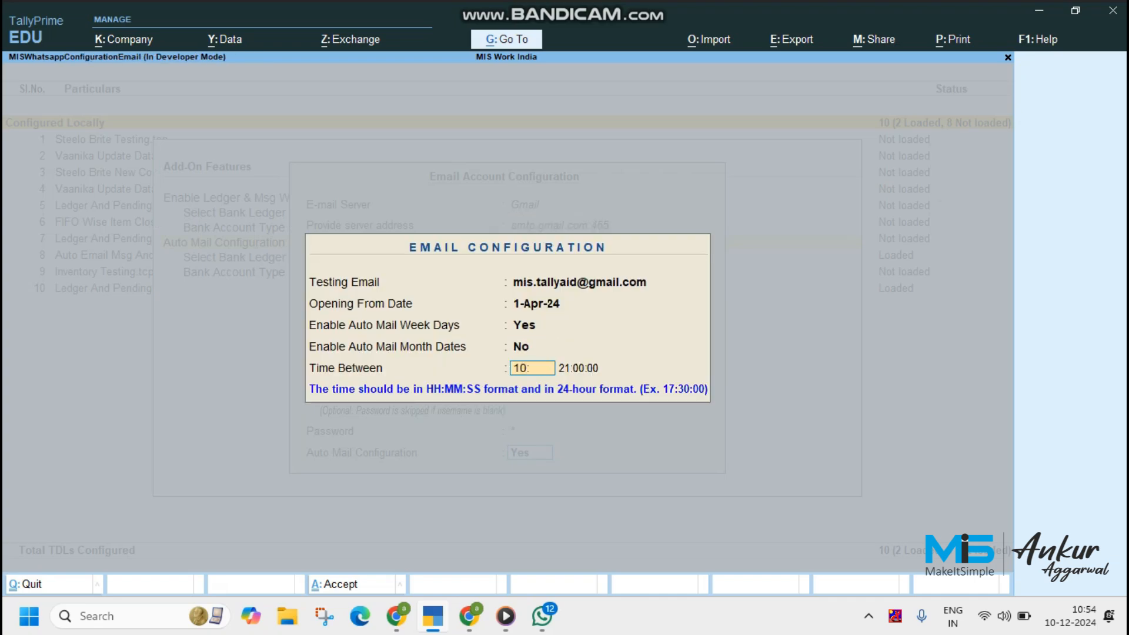
{"action": "key", "text": "Return"}
{"action": "type", "text": "12"}
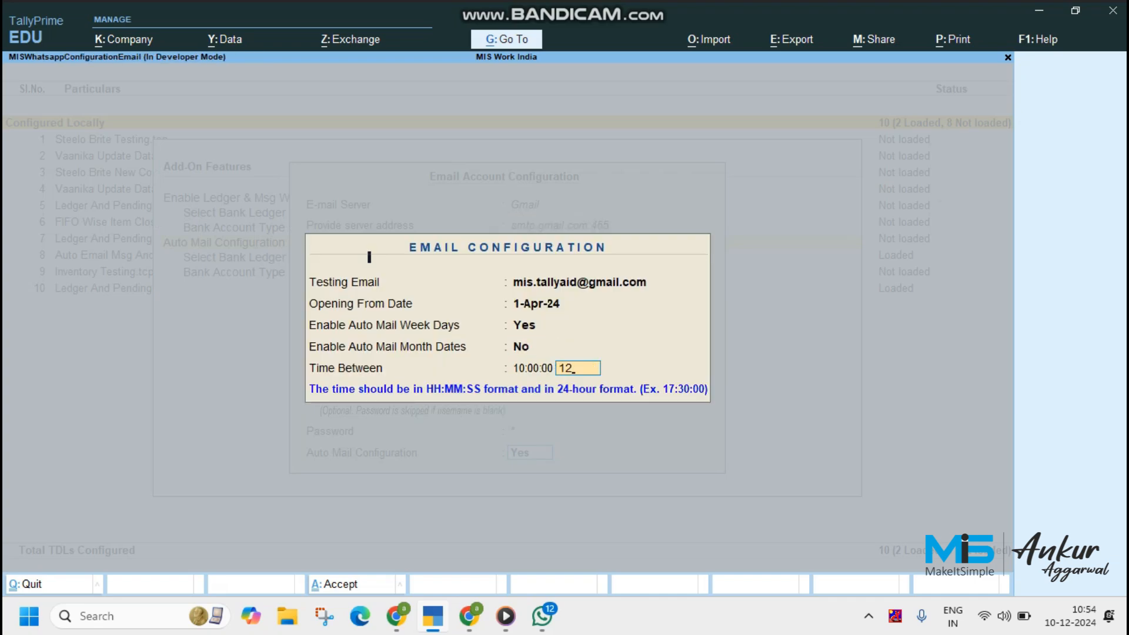
{"action": "key", "text": "Return"}
{"action": "key", "text": "Return"}
{"action": "key", "text": "Return"}
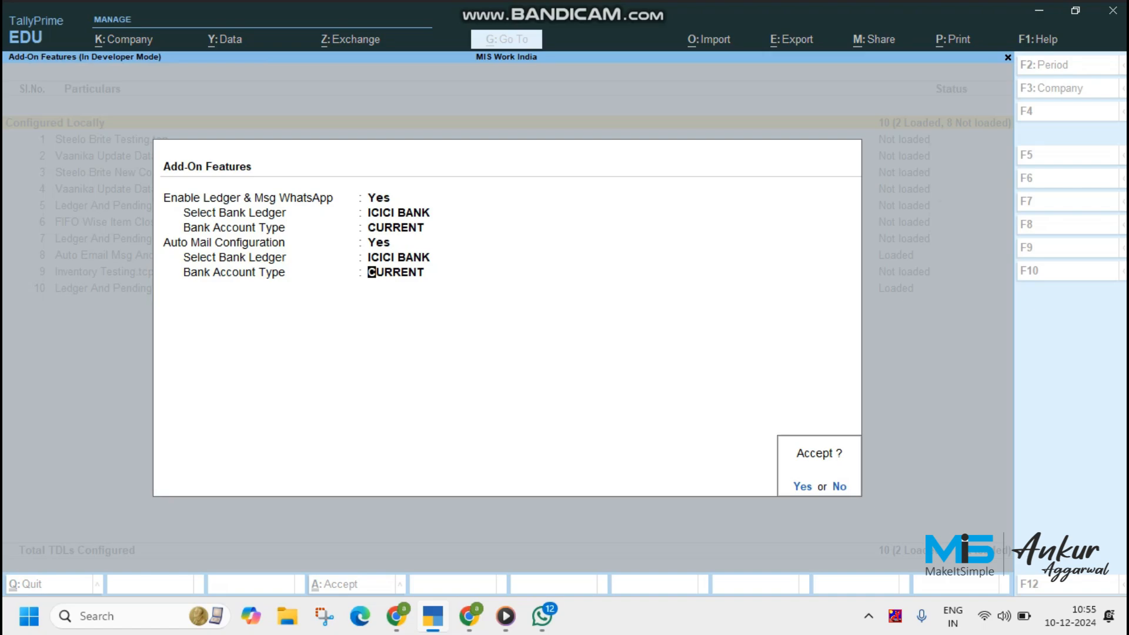
Accept ICICI BANK and CURRENT for auto mail, save the add-on features, and return to the Gateway of Tally
{"action": "key", "text": "Return"}
{"action": "key", "text": "Escape"}
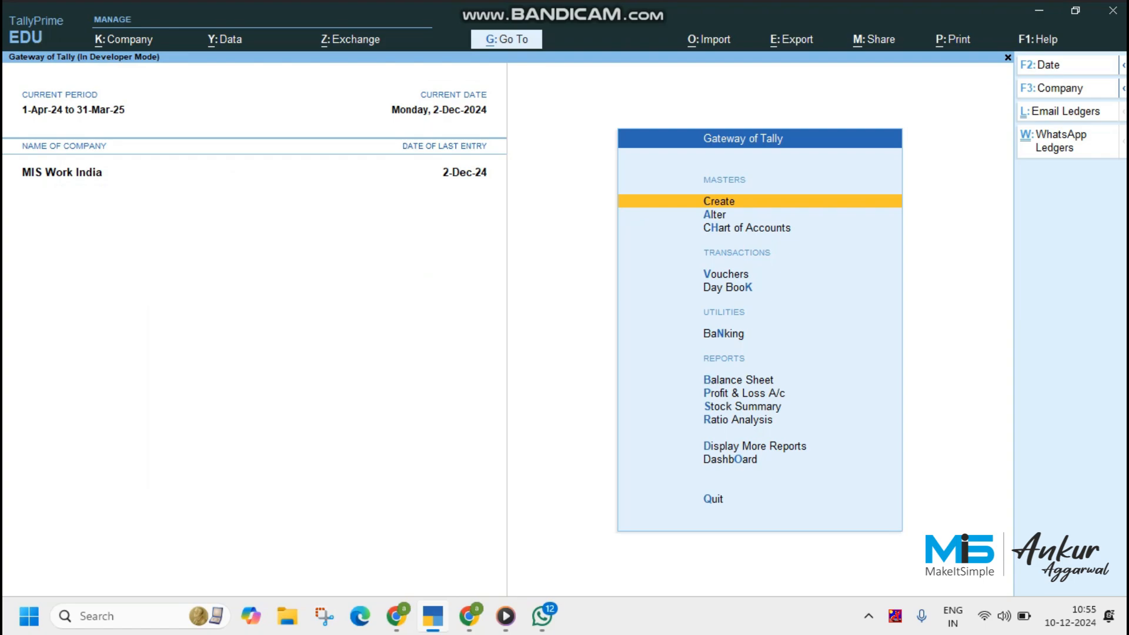
Run Email Ledgers for the company and switch to the Gmail sent mail in Chrome
{"action": "key", "text": "ctrl+l"}
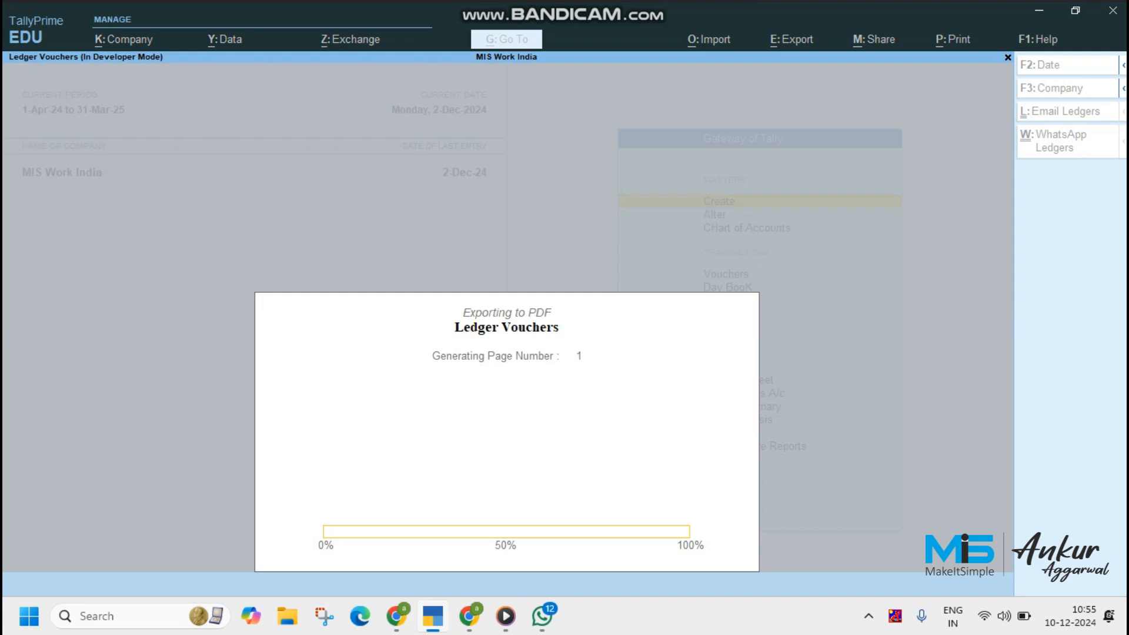
{"action": "mouse_move", "coordinate": [468, 616]}
{"action": "left_click", "coordinate": [464, 530]}
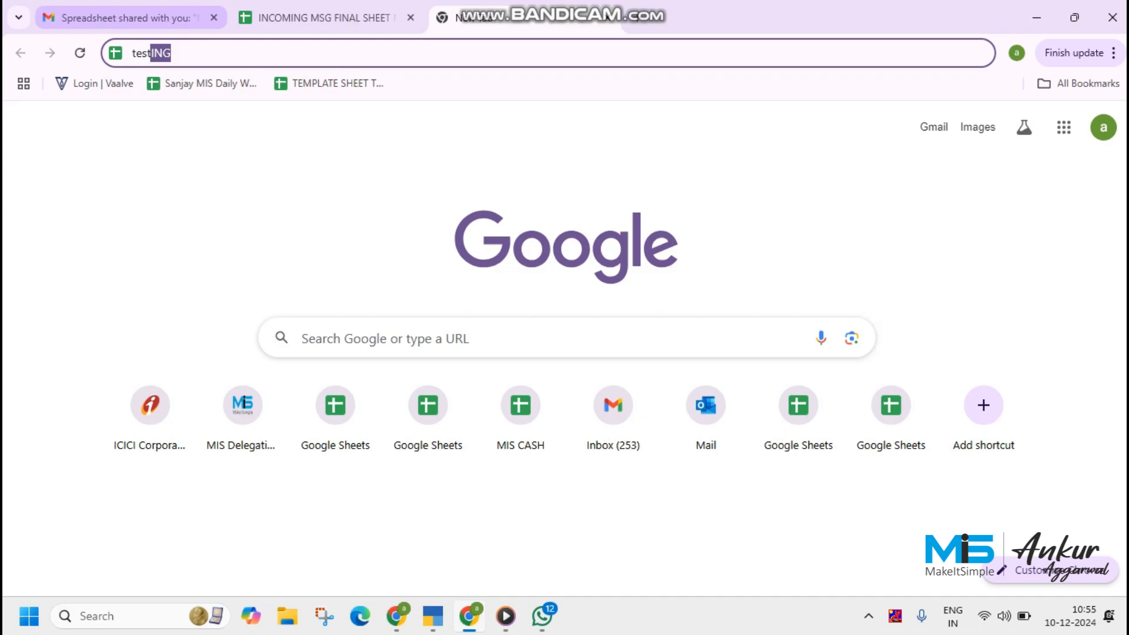
{"action": "left_click", "coordinate": [123, 18]}
Open the sent payment reminder for AASPA ENTERPRISES and review its invoice table, bank details and PDF ledger attachment
{"action": "left_click", "coordinate": [530, 323]}
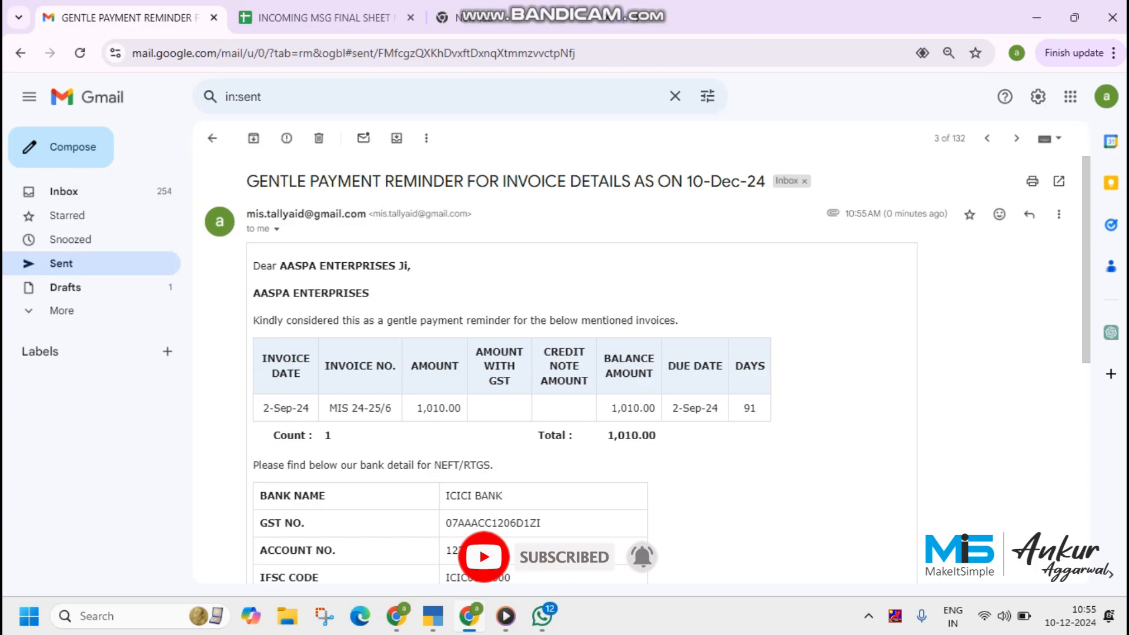
{"action": "scroll", "coordinate": [582, 353], "scroll_direction": "down", "scroll_amount": 1}
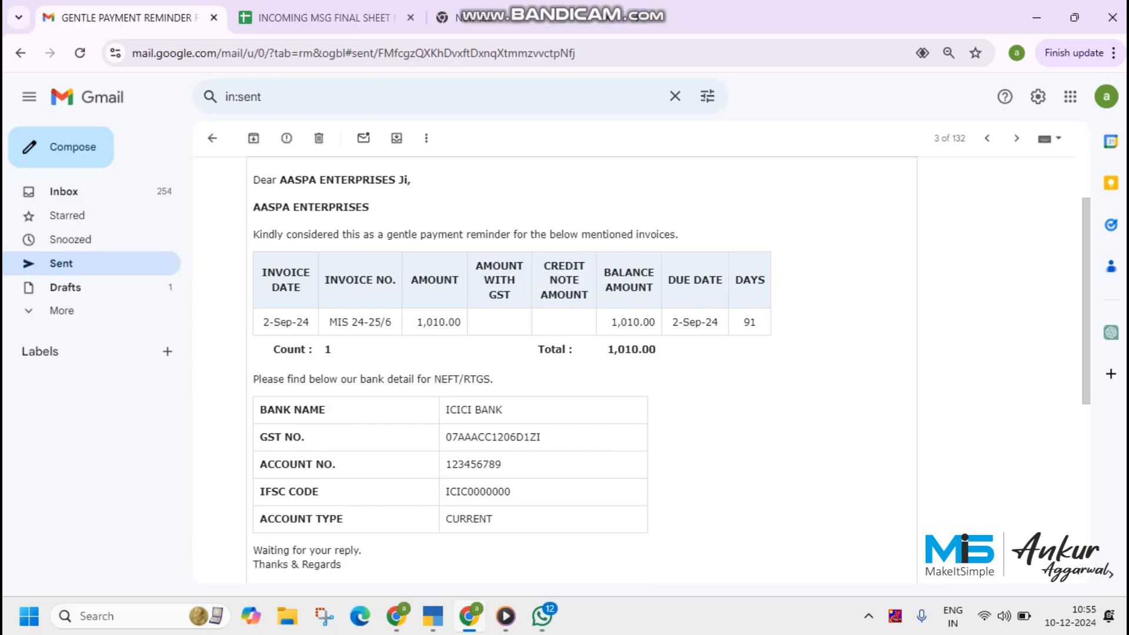
{"action": "scroll", "coordinate": [583, 353], "scroll_direction": "down", "scroll_amount": 1}
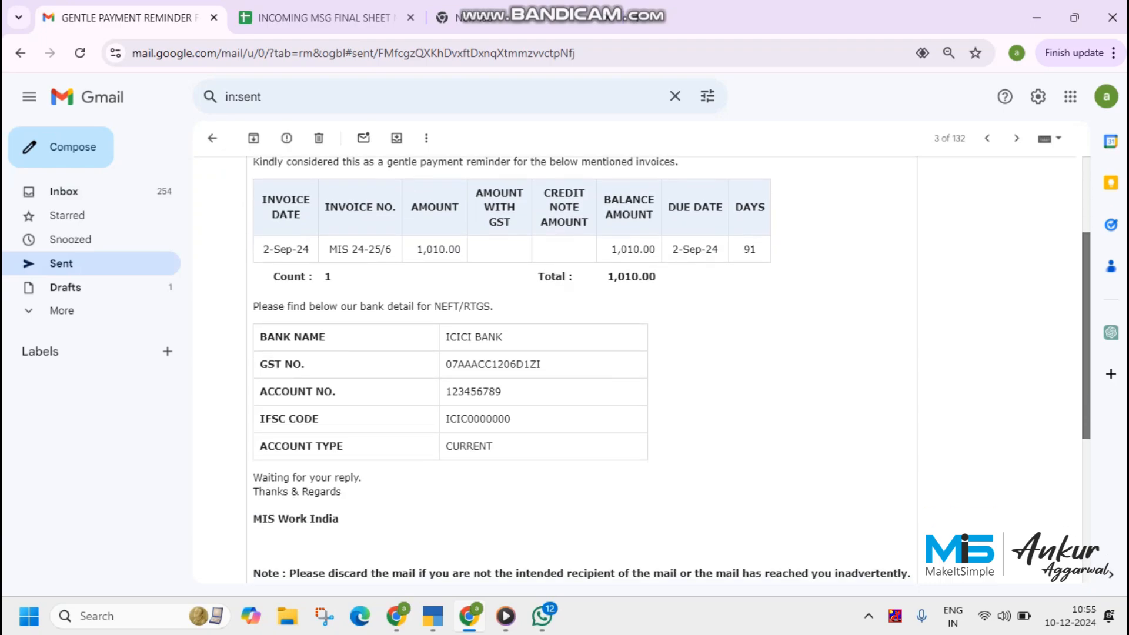
{"action": "scroll", "coordinate": [582, 365], "scroll_direction": "down", "scroll_amount": 5}
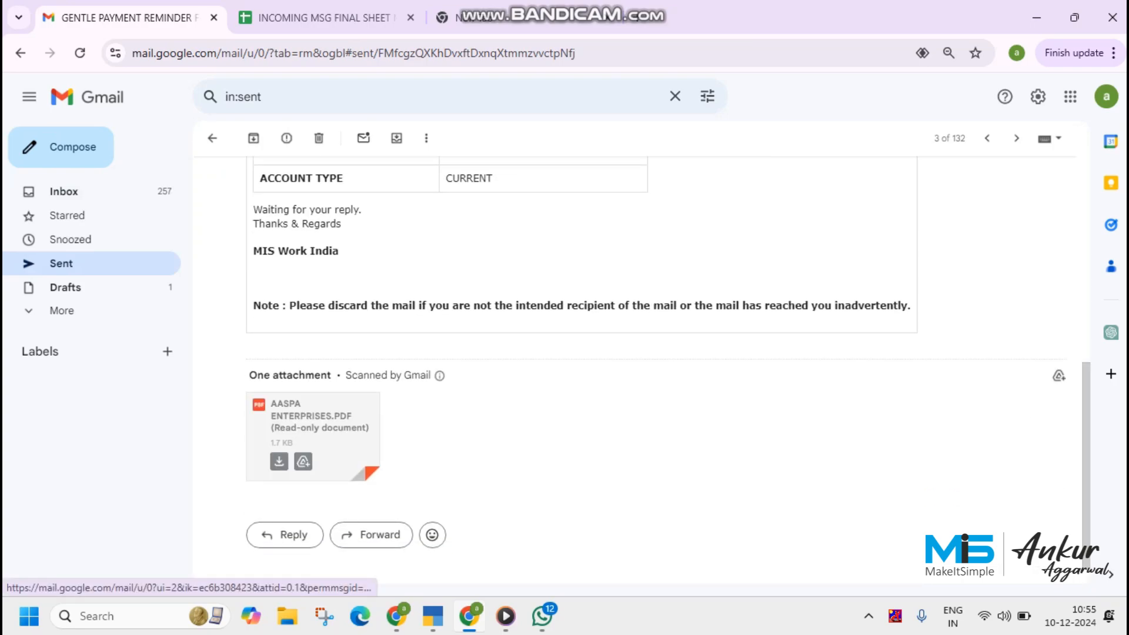
{"action": "left_click", "coordinate": [313, 433]}
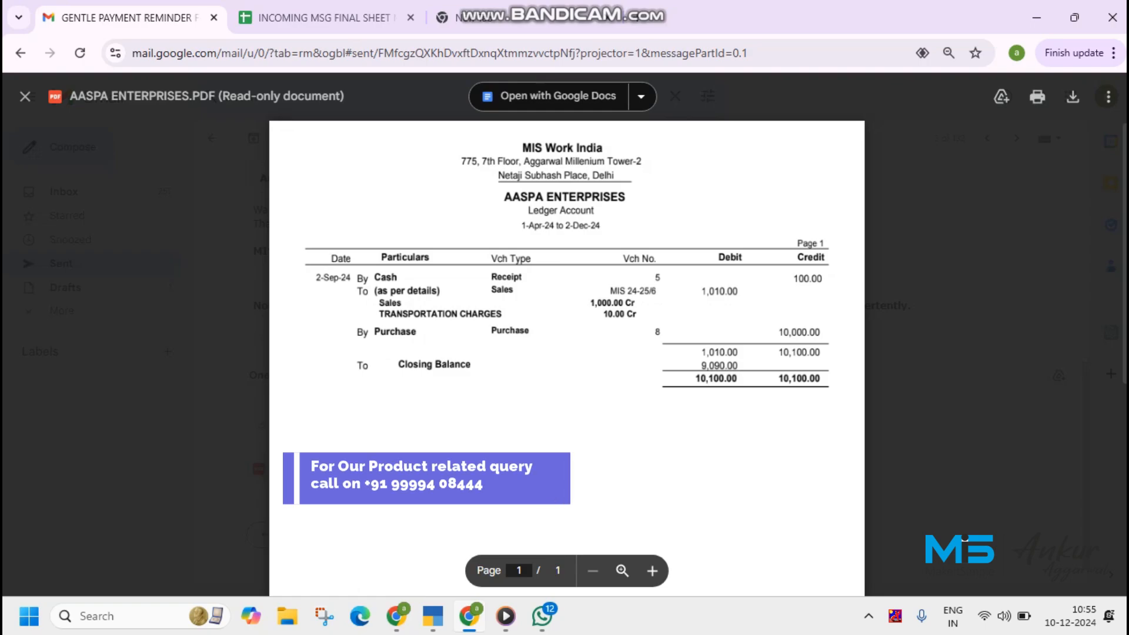
{"action": "key", "text": "Escape"}
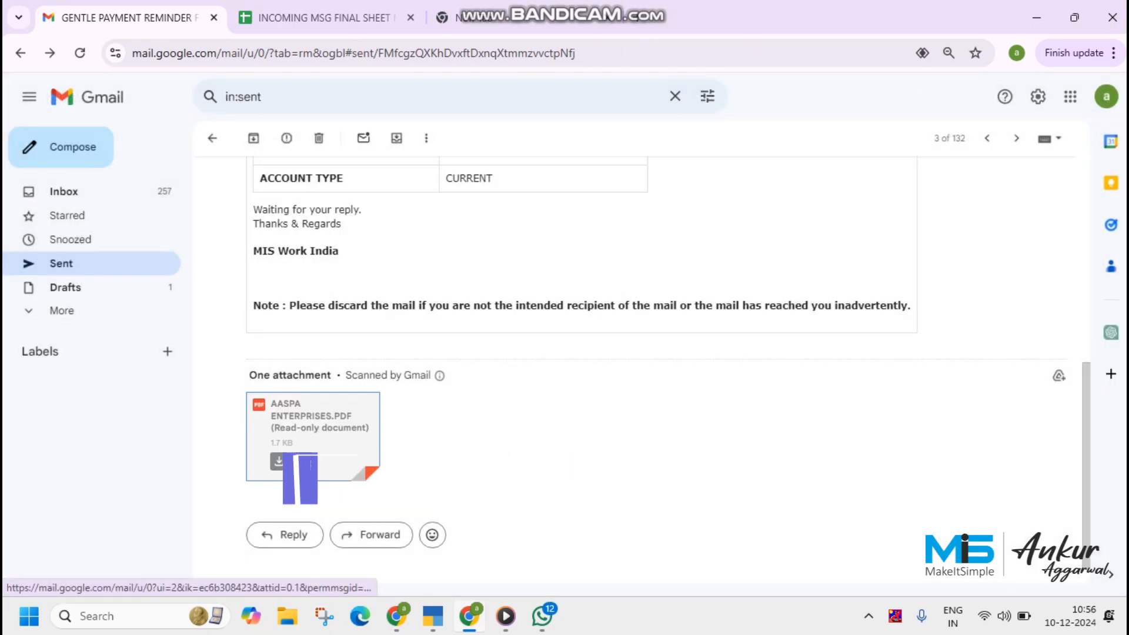
Return to the sent mail list and review the Party A payment reminder together with its PDF ledger attachment
{"action": "left_click", "coordinate": [213, 138]}
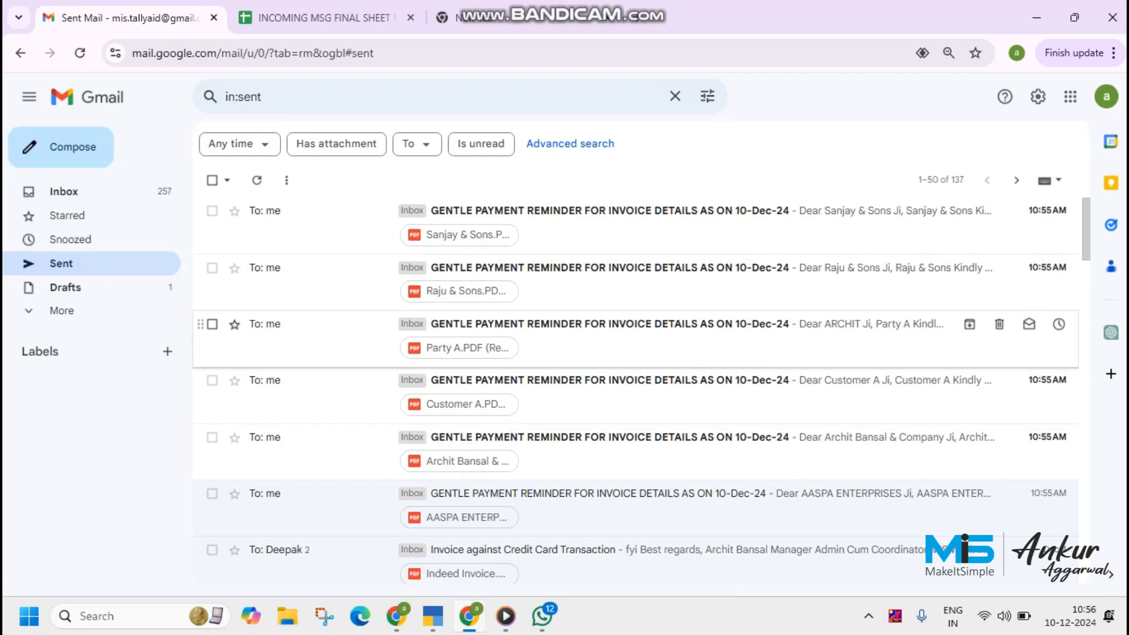
{"action": "left_click", "coordinate": [588, 329]}
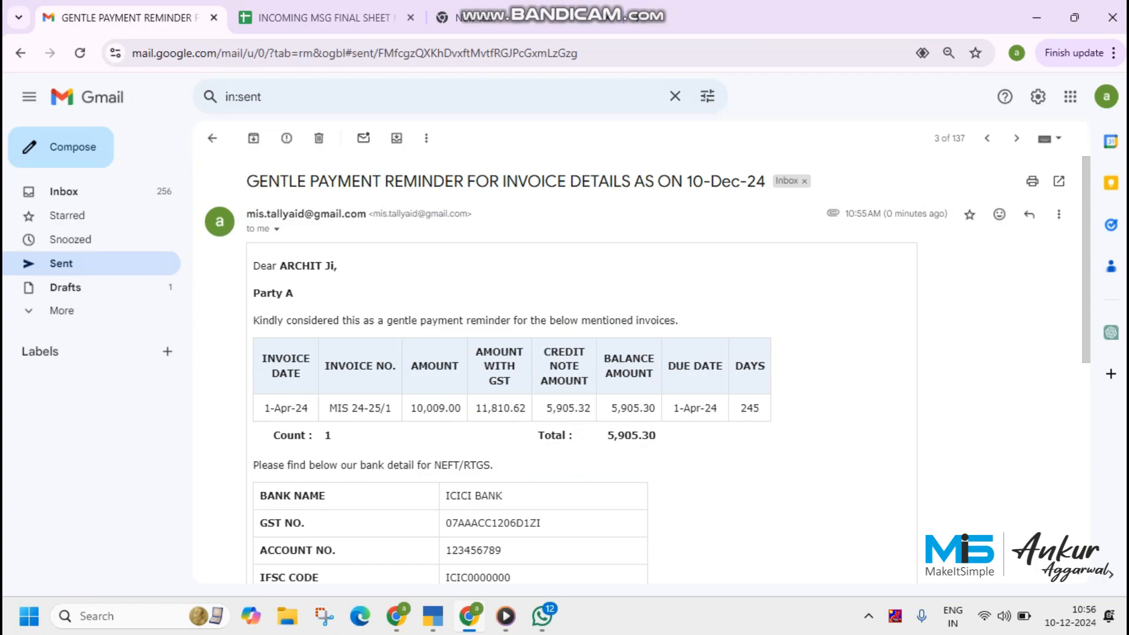
{"action": "scroll", "coordinate": [1086, 258], "scroll_direction": "down", "scroll_amount": 3}
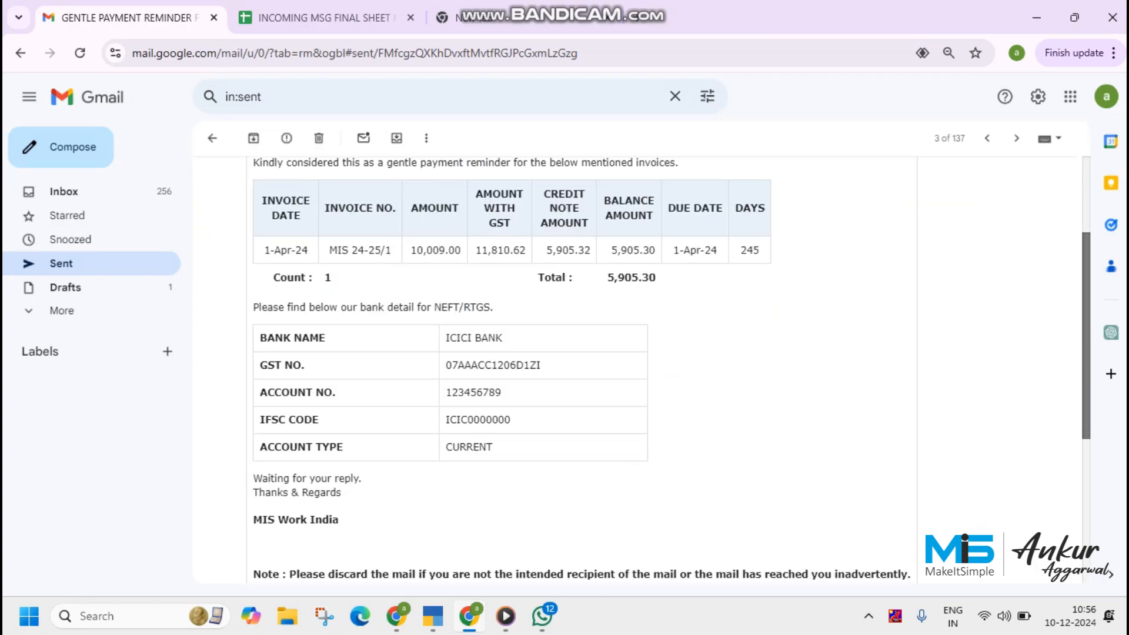
{"action": "scroll", "coordinate": [583, 365], "scroll_direction": "down", "scroll_amount": 2}
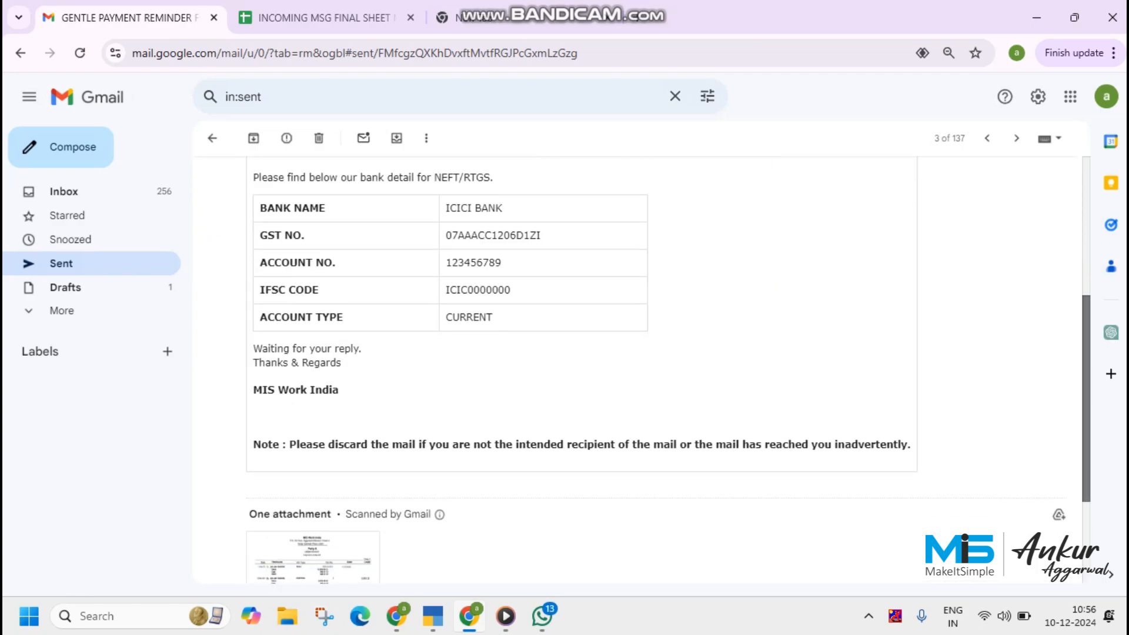
{"action": "scroll", "coordinate": [582, 365], "scroll_direction": "down", "scroll_amount": 2}
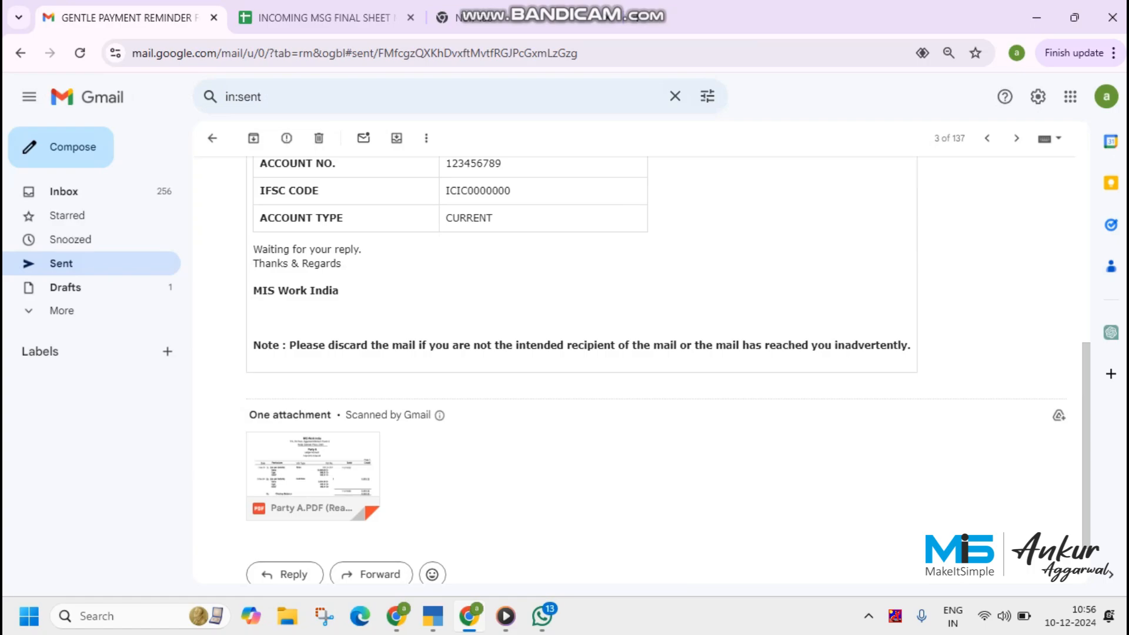
{"action": "left_click", "coordinate": [312, 470]}
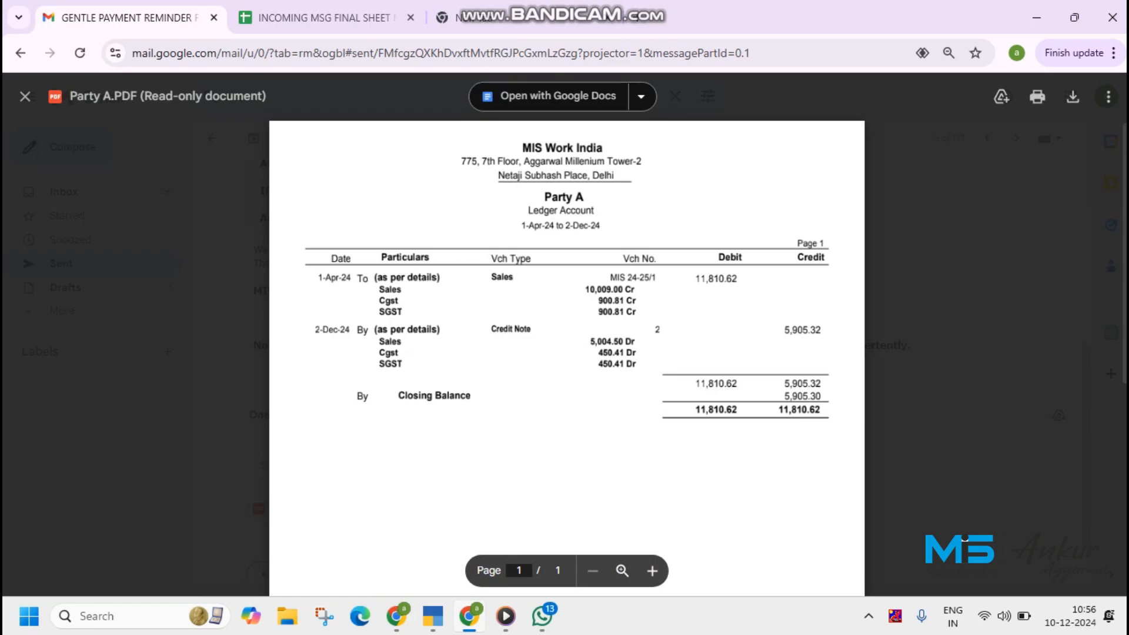
Leave the Party A ledger PDF and mail for the sent list, then switch to TallyPrime and run WhatsApp Ledgers
{"action": "left_click", "coordinate": [965, 538]}
{"action": "left_click", "coordinate": [212, 137]}
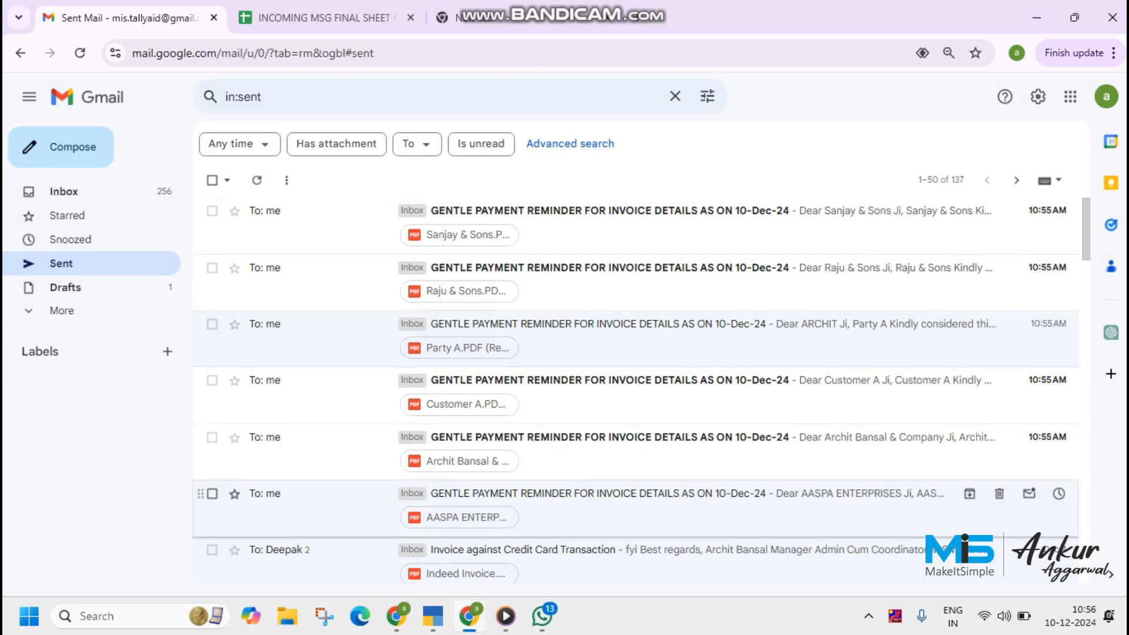
{"action": "mouse_move", "coordinate": [396, 616]}
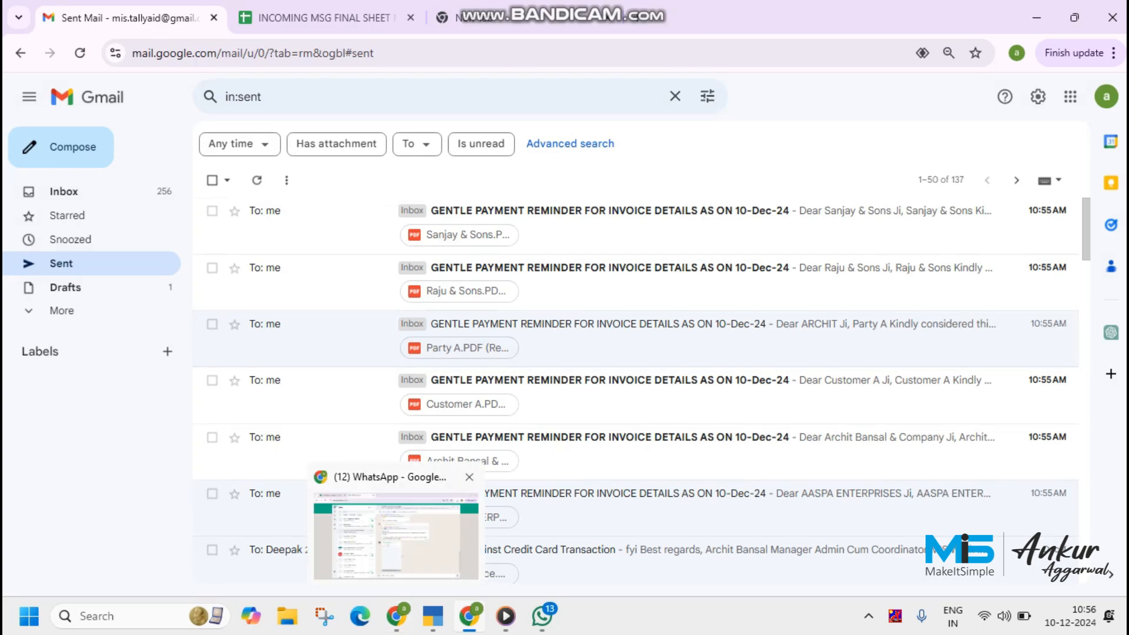
{"action": "key", "text": "alt+Tab"}
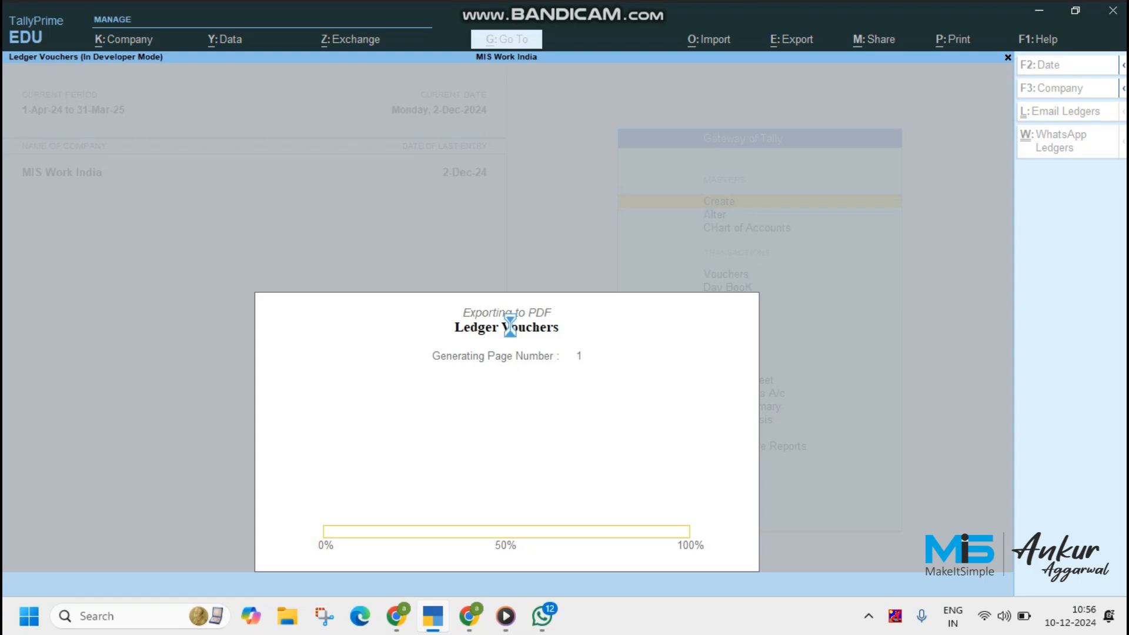
Switch to WhatsApp Web in Chrome and review the newest payment reminders and ledger PDFs in the open chat
{"action": "key", "text": "alt+Tab"}
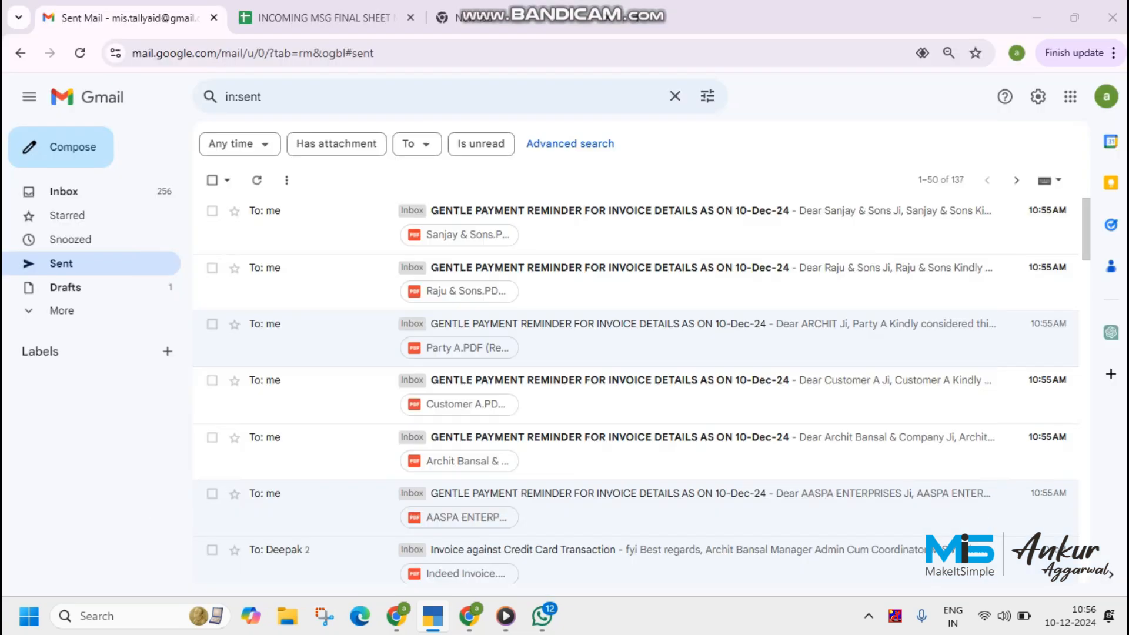
{"action": "key", "text": "alt+Tab"}
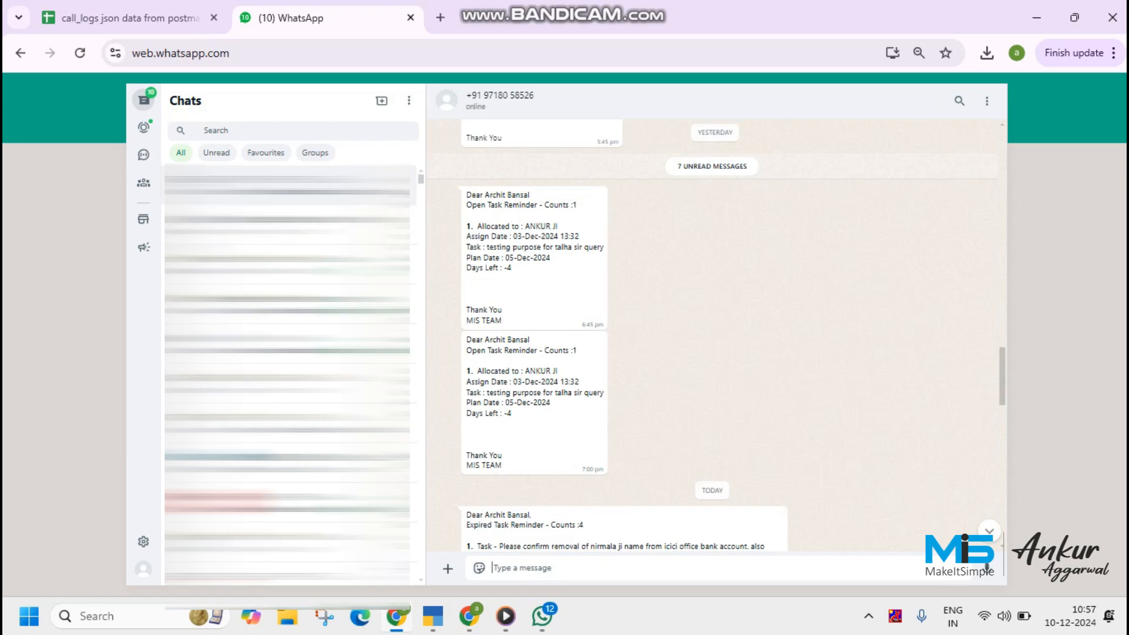
{"action": "left_click", "coordinate": [990, 532]}
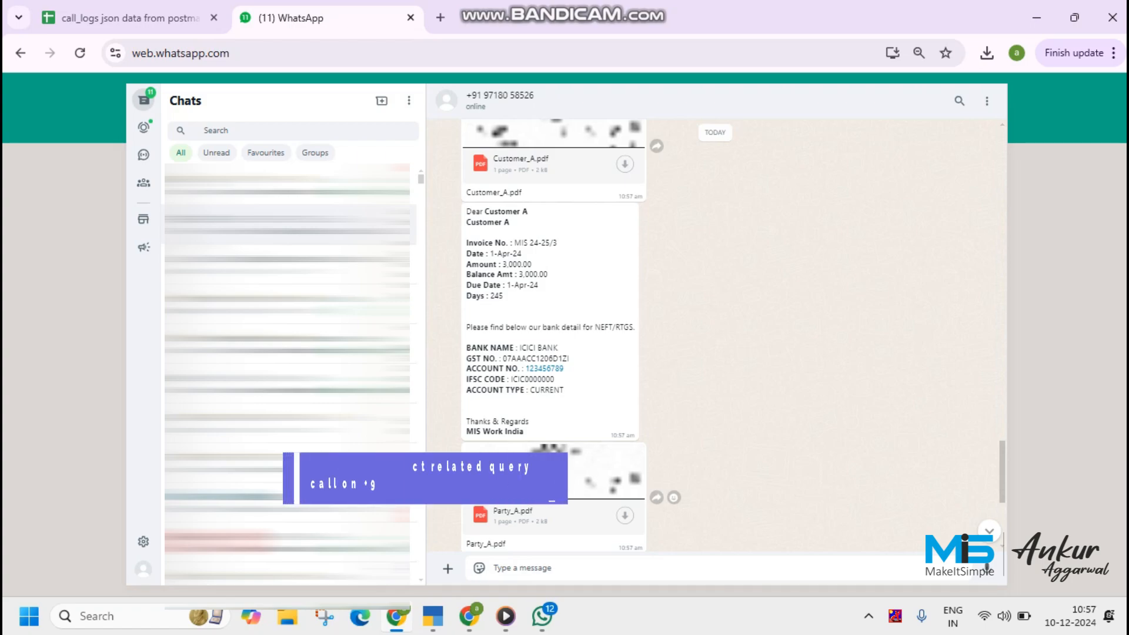
In TallyPrime, open the company's Users and Passwords, keep auto email and auto WhatsApp ledger at Yes for the Owner, and save
{"action": "key", "text": "alt+Tab"}
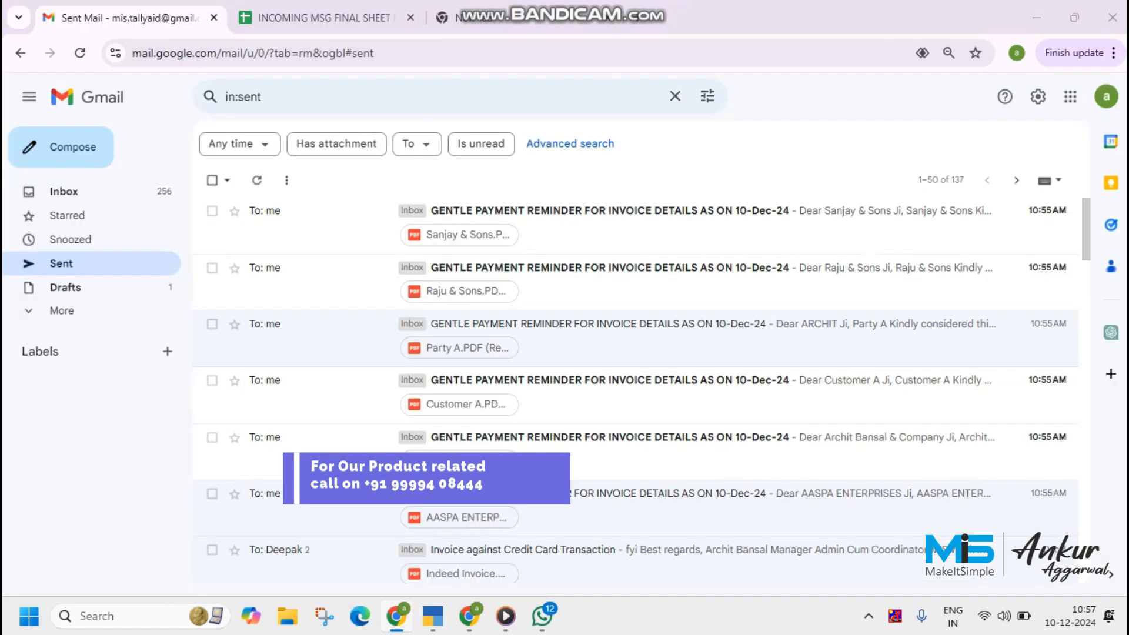
{"action": "key", "text": "alt+Tab"}
{"action": "key", "text": "alt+Tab"}
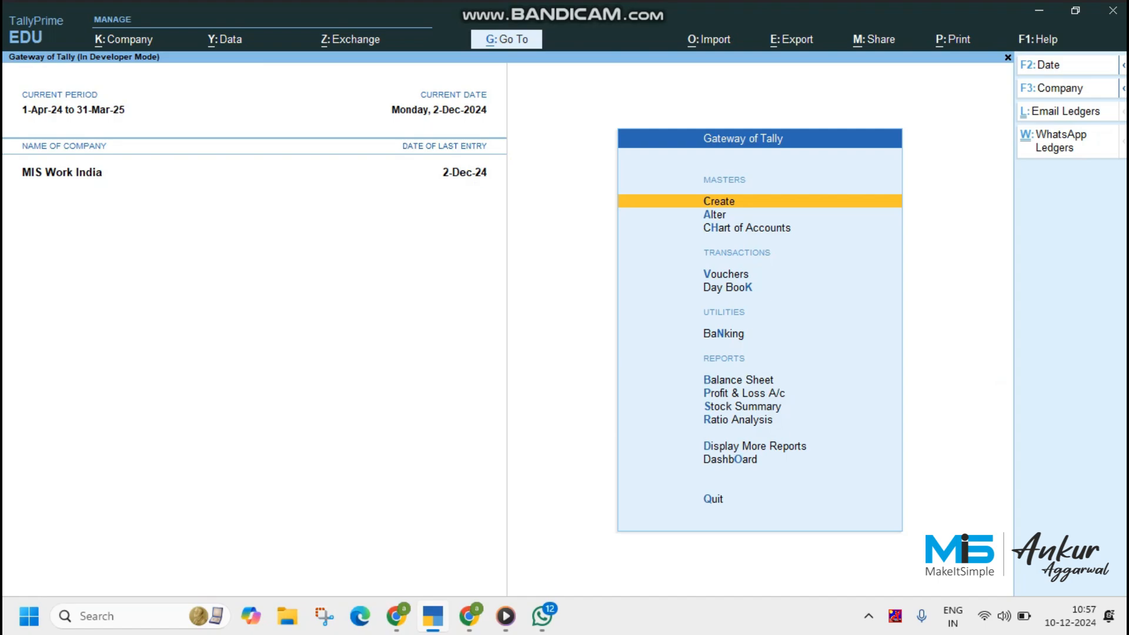
{"action": "key", "text": "alt+k"}
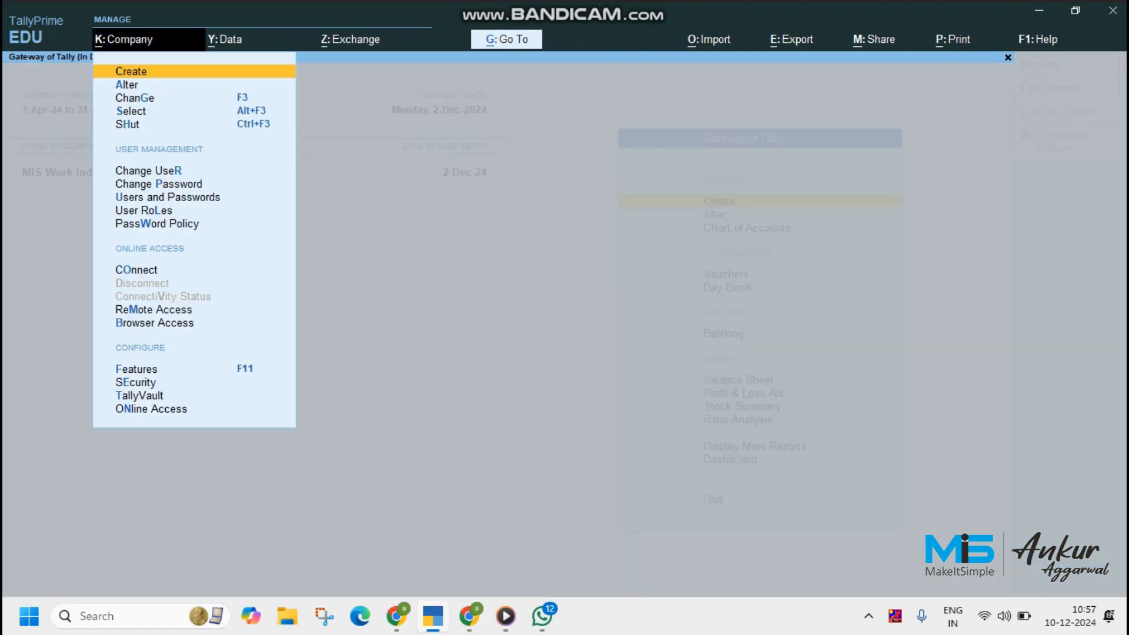
{"action": "key", "text": "u"}
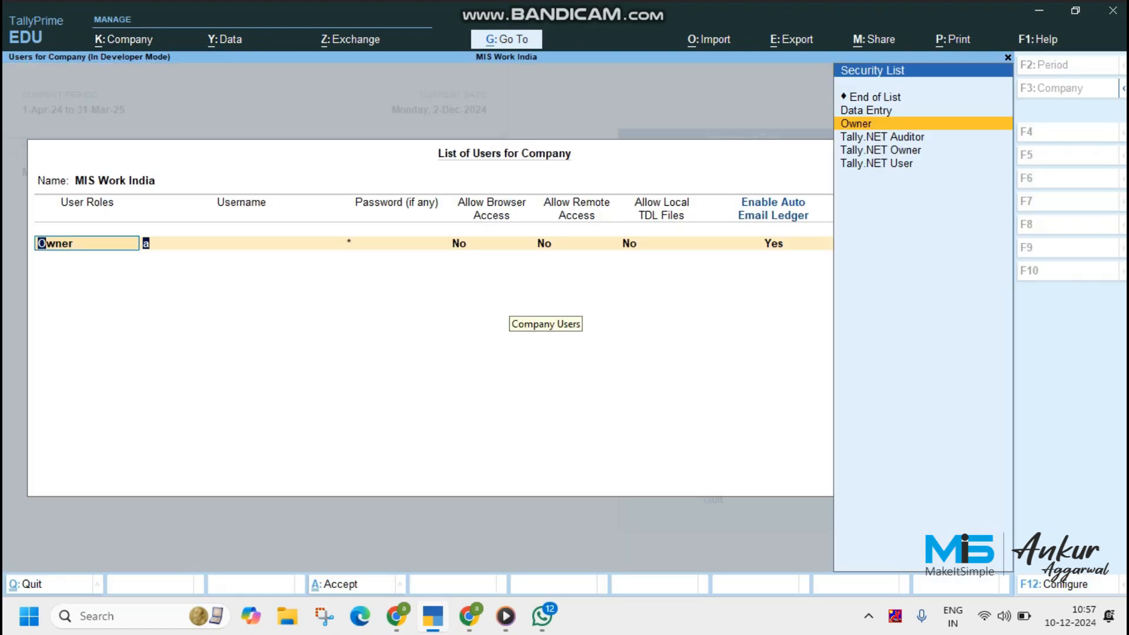
{"action": "key", "text": "Return"}
{"action": "key", "text": "Return"}
{"action": "key", "text": "Return"}
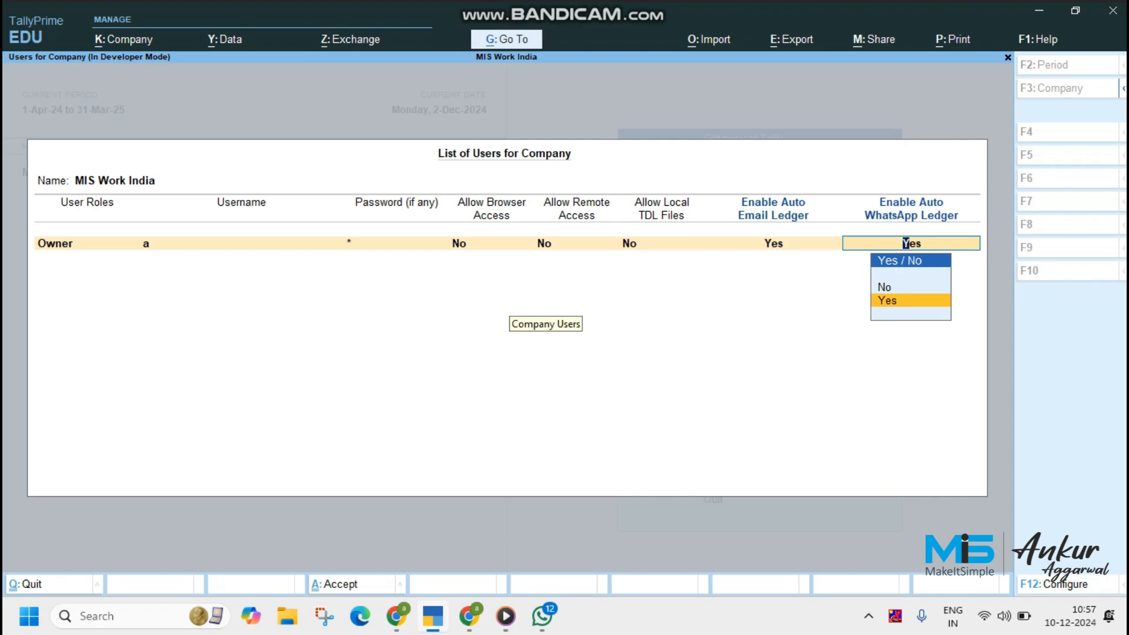
{"action": "key", "text": "Return"}
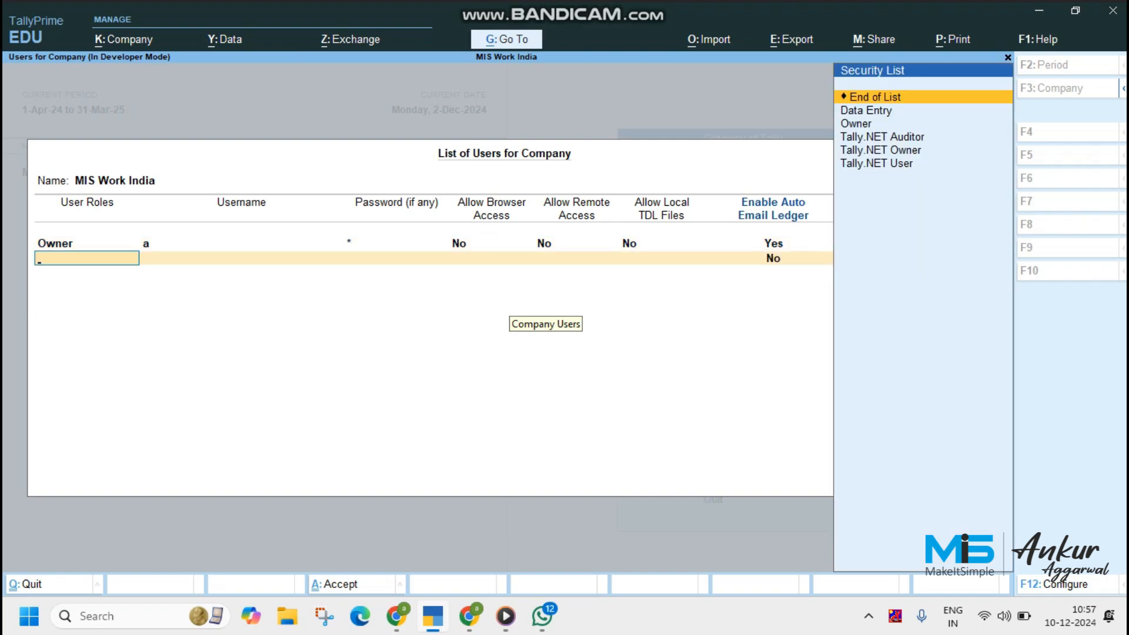
{"action": "key", "text": "Return"}
{"action": "key", "text": "Return"}
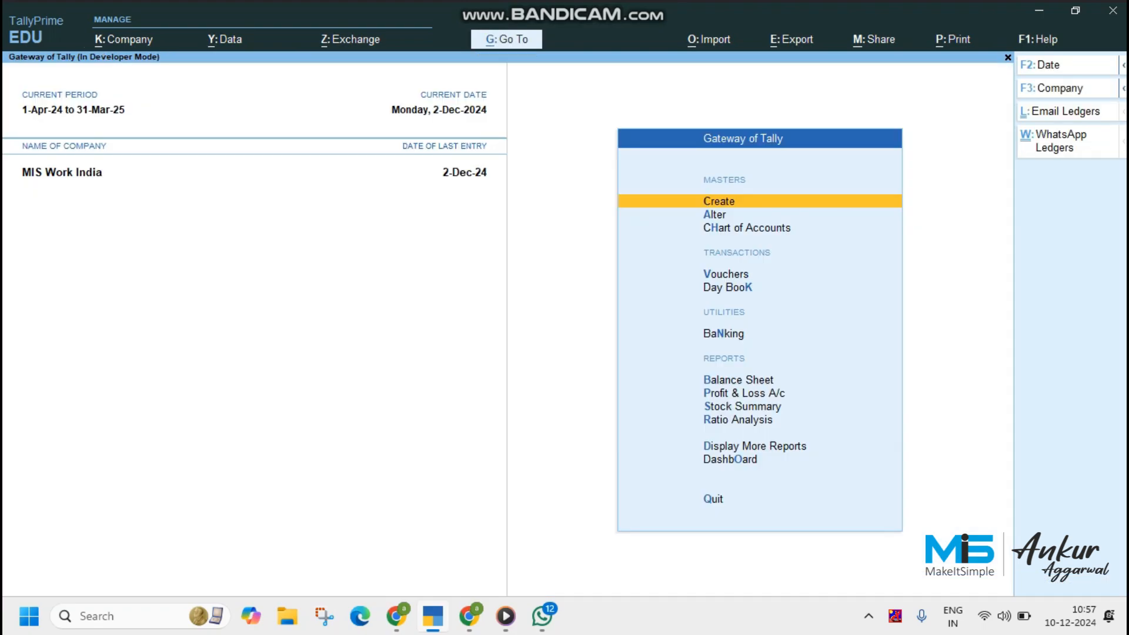
Shut the company MIS Work India
{"action": "key", "text": "alt+k"}
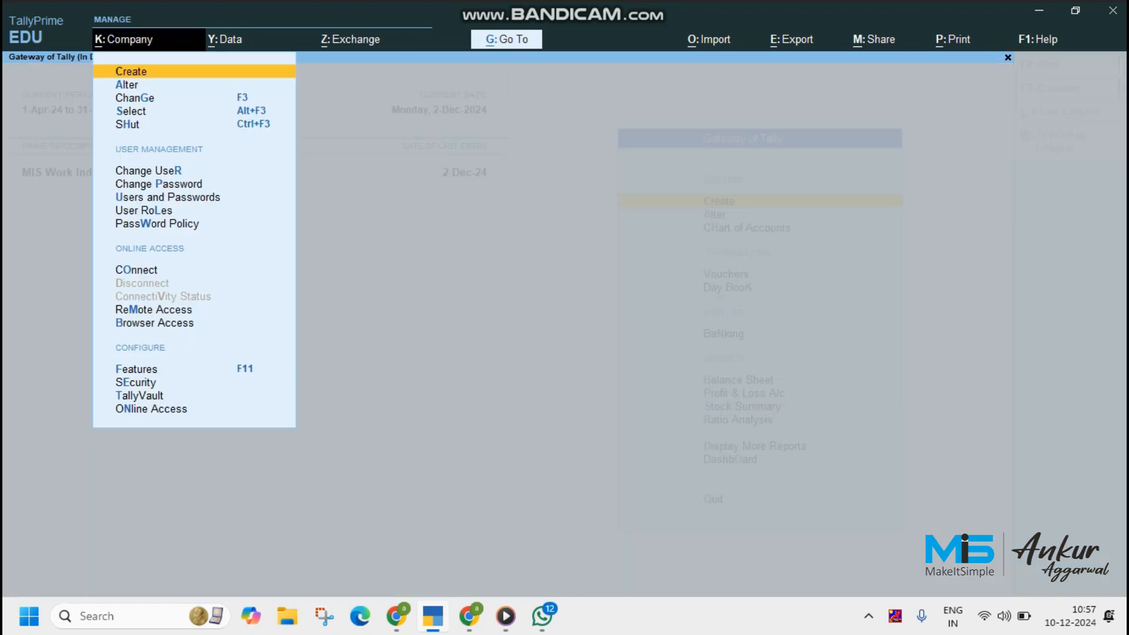
{"action": "key", "text": "h"}
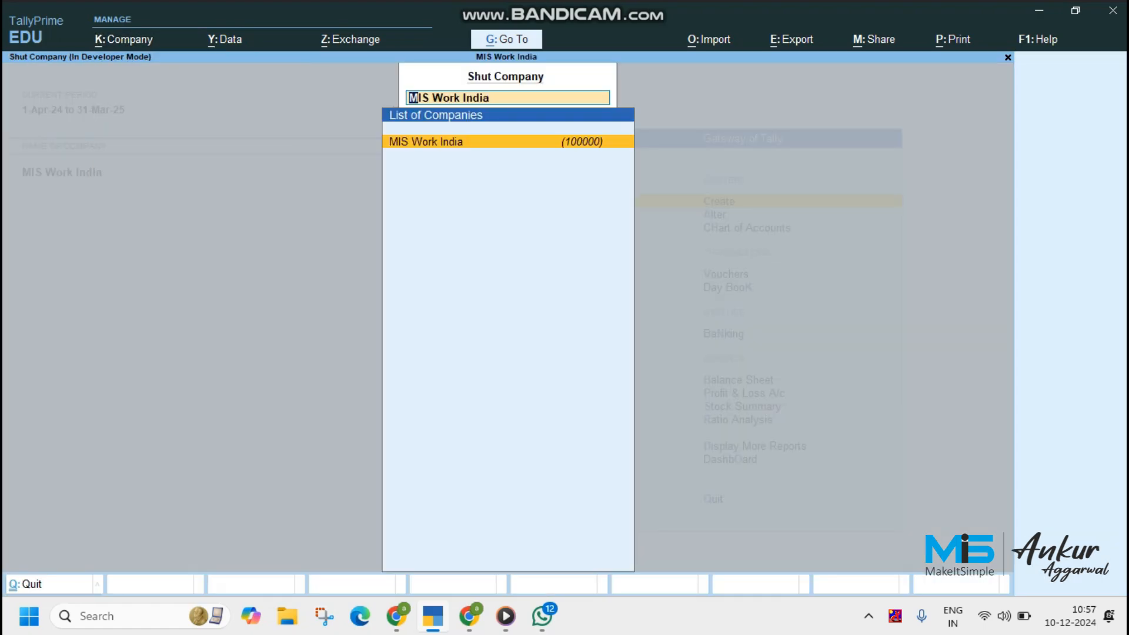
{"action": "key", "text": "Return"}
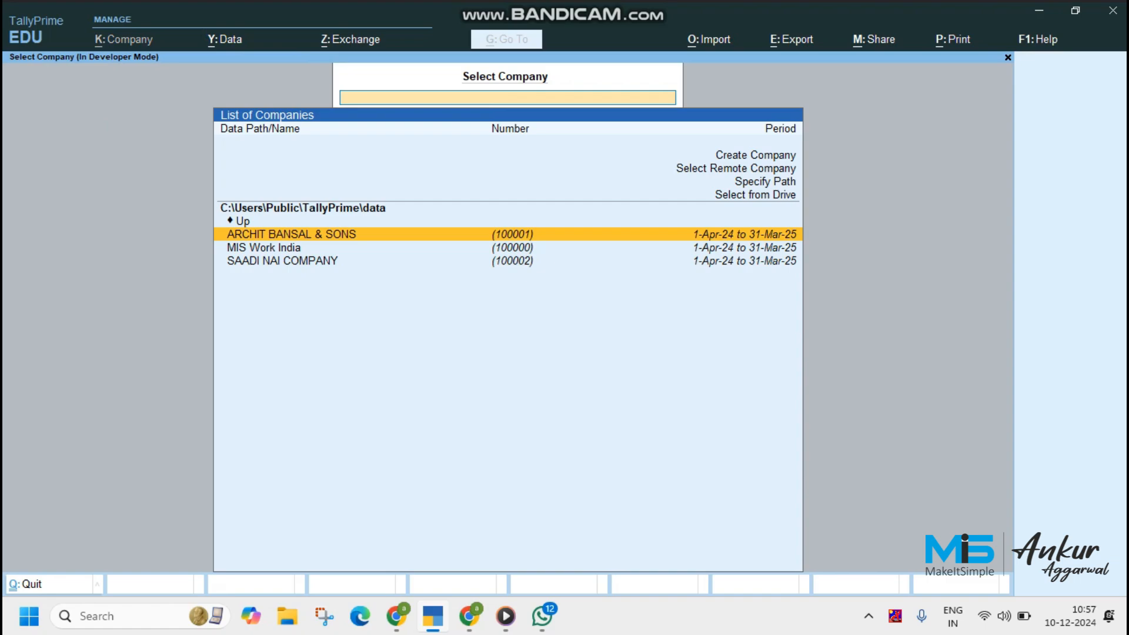
Reopen MIS Work India from the company list and log in with the username and account password
{"action": "key", "text": "Down"}
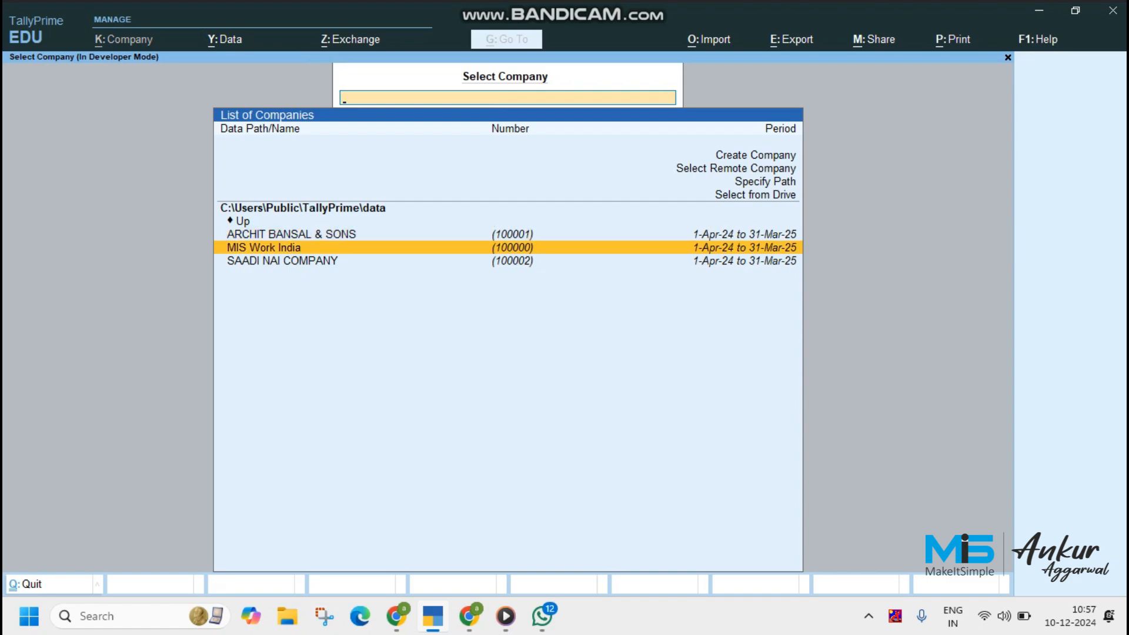
{"action": "key", "text": "Return"}
{"action": "type", "text": "a"}
{"action": "key", "text": "Return"}
{"action": "type", "text": "a"}
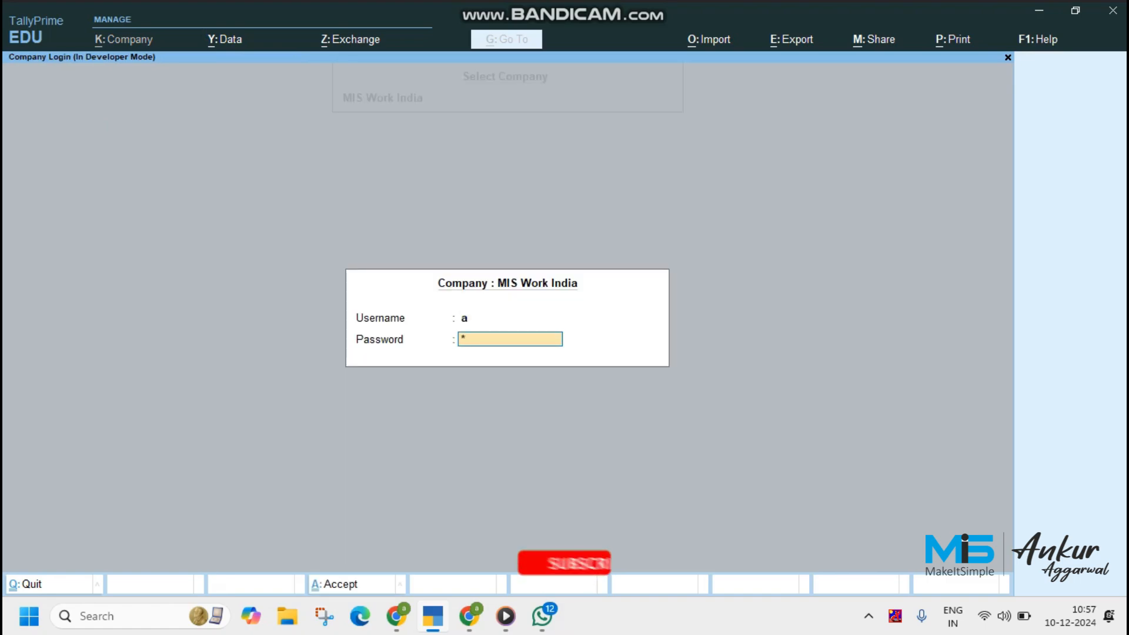
{"action": "key", "text": "Return"}
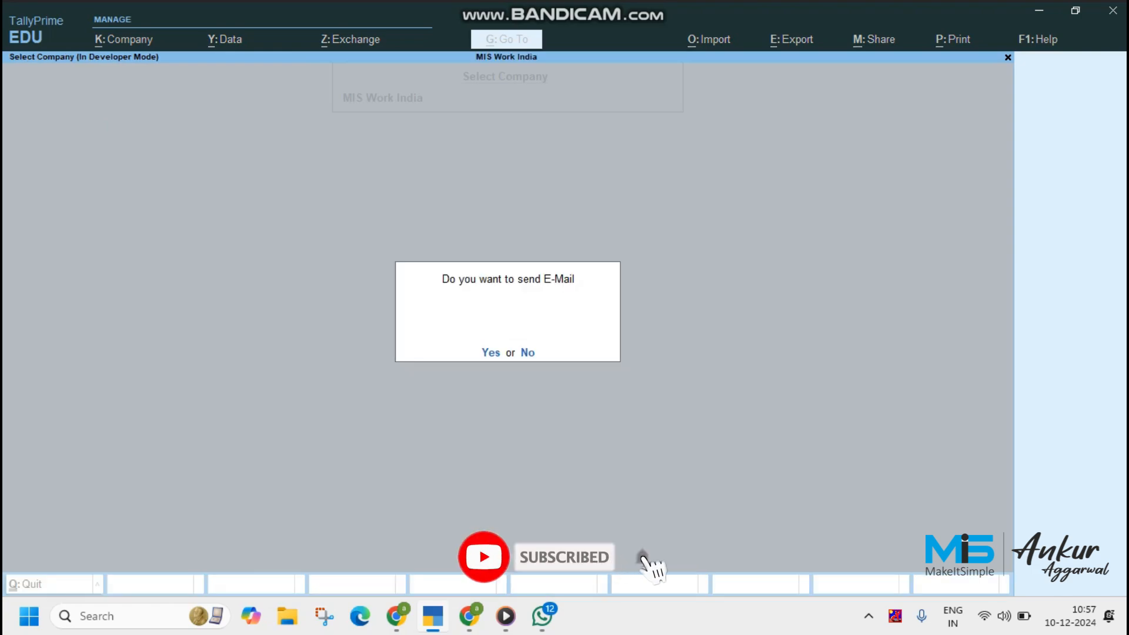
Agree to send the automatic ledger reminders by e-mail and by WhatsApp
{"action": "key", "text": "Return"}
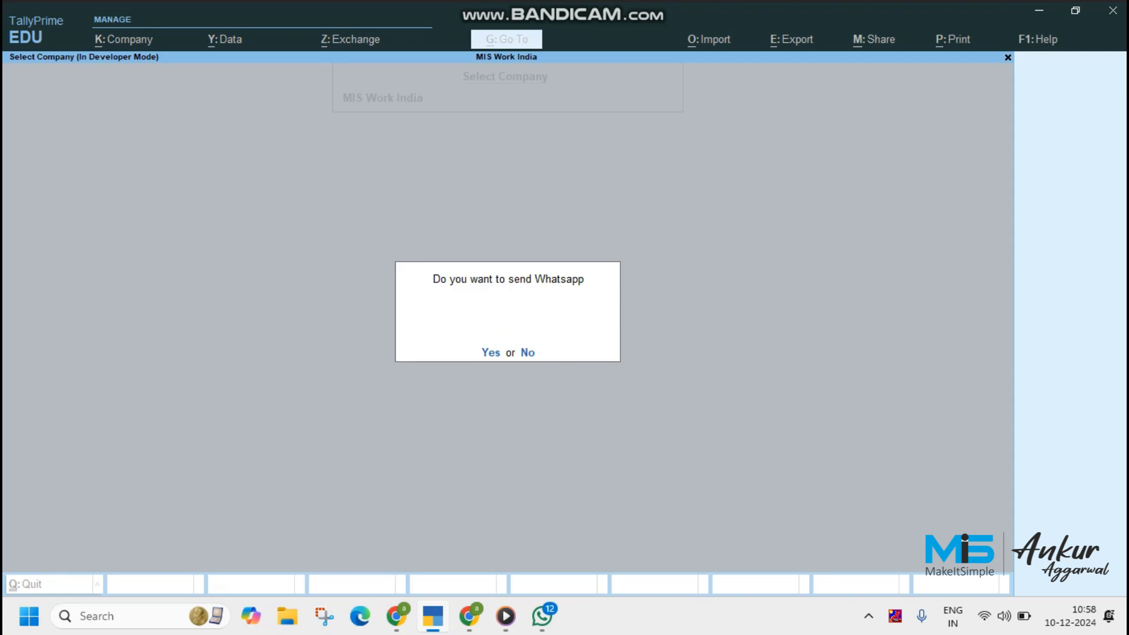
{"action": "key", "text": "Return"}
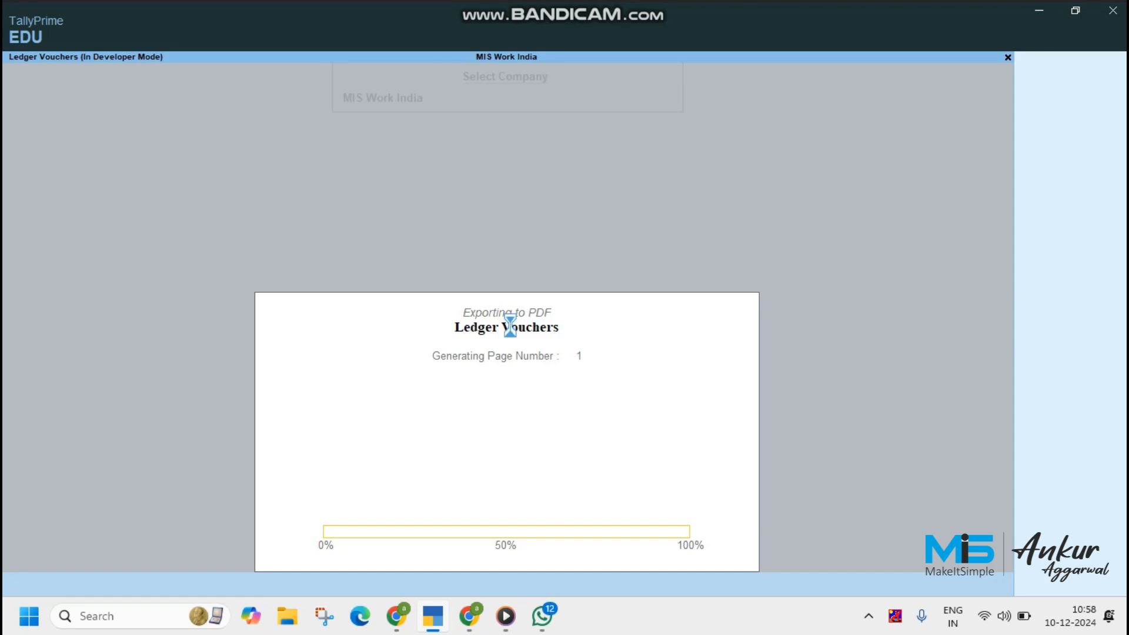
Switch to the Gmail sent mail, review the newest Sanjay & Sons payment reminder, and return to the sent list
{"action": "key", "text": "alt+Tab"}
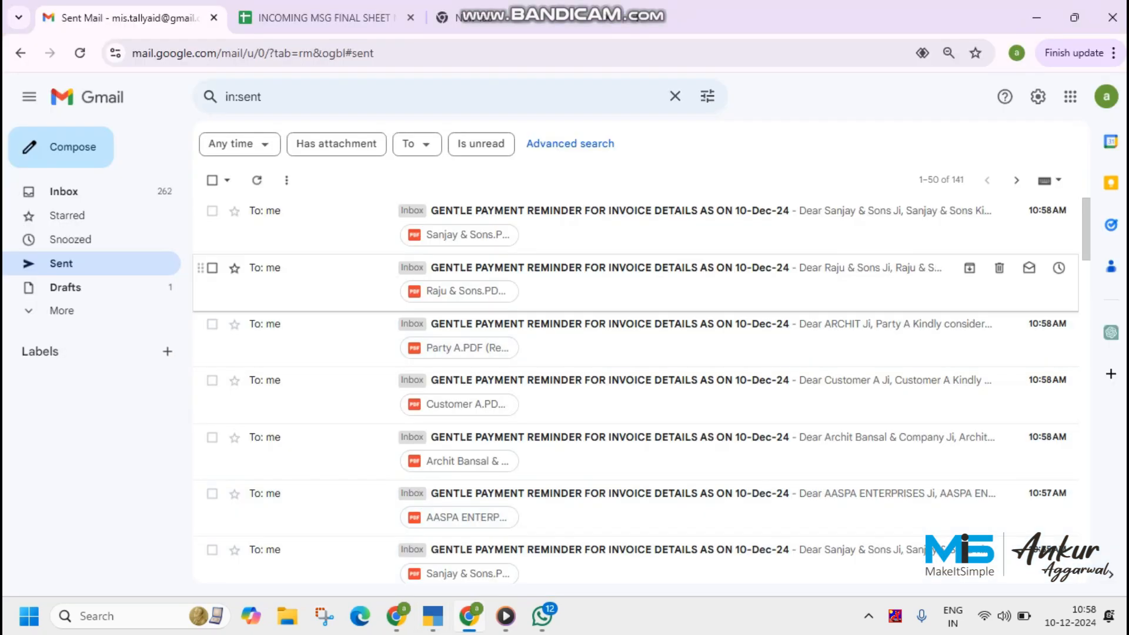
{"action": "left_click", "coordinate": [589, 217]}
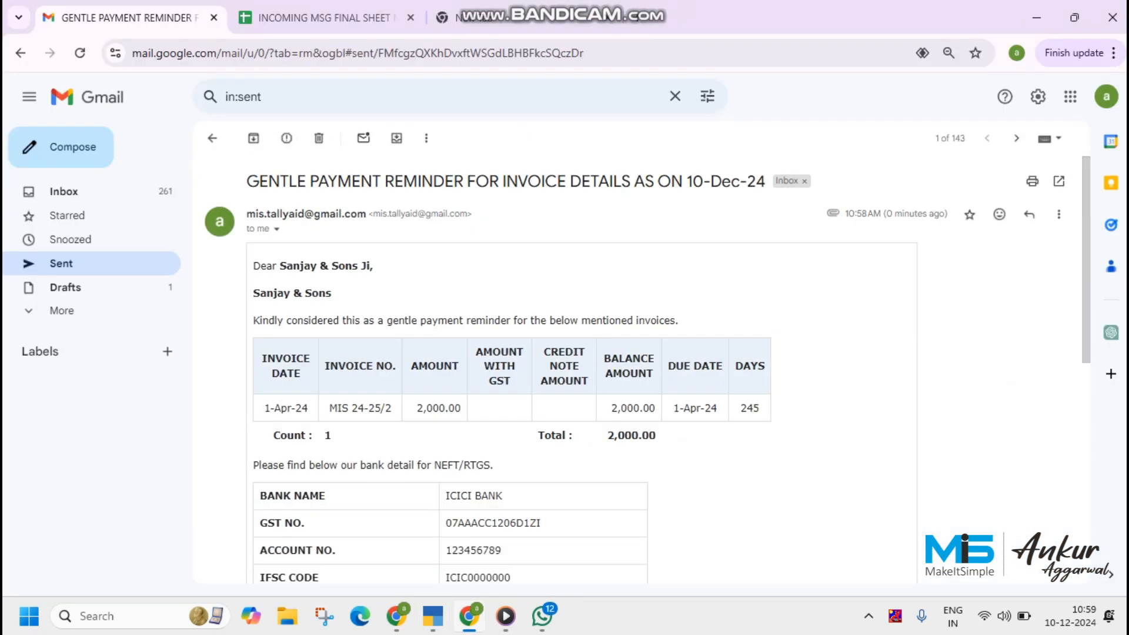
{"action": "left_click", "coordinate": [213, 139]}
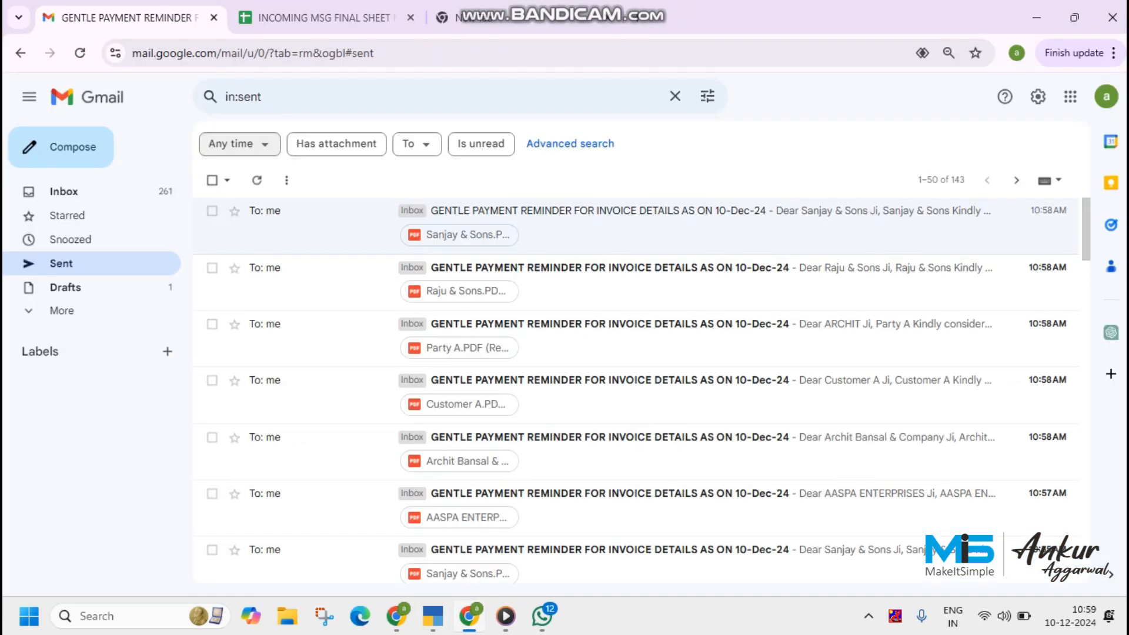
Switch to WhatsApp Web and check the latest reminder messages and the Party A ledger PDF in the chat
{"action": "key", "text": "alt+Tab"}
{"action": "key", "text": "alt+Tab"}
{"action": "scroll", "coordinate": [588, 353], "scroll_direction": "down", "scroll_amount": 3}
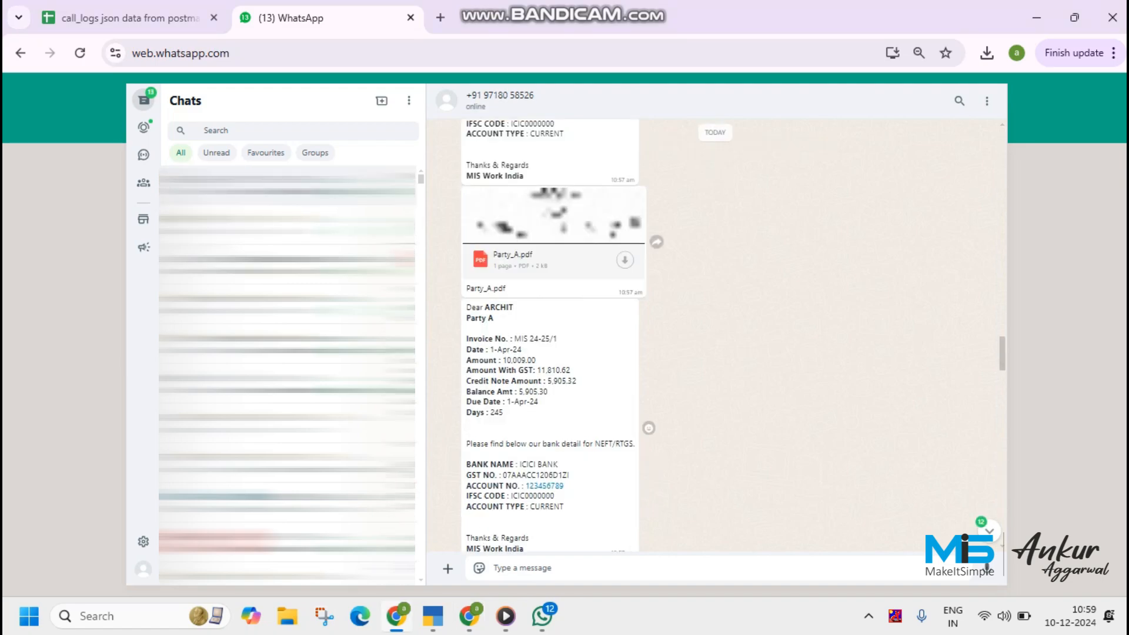
{"action": "scroll", "coordinate": [588, 353], "scroll_direction": "down", "scroll_amount": 5}
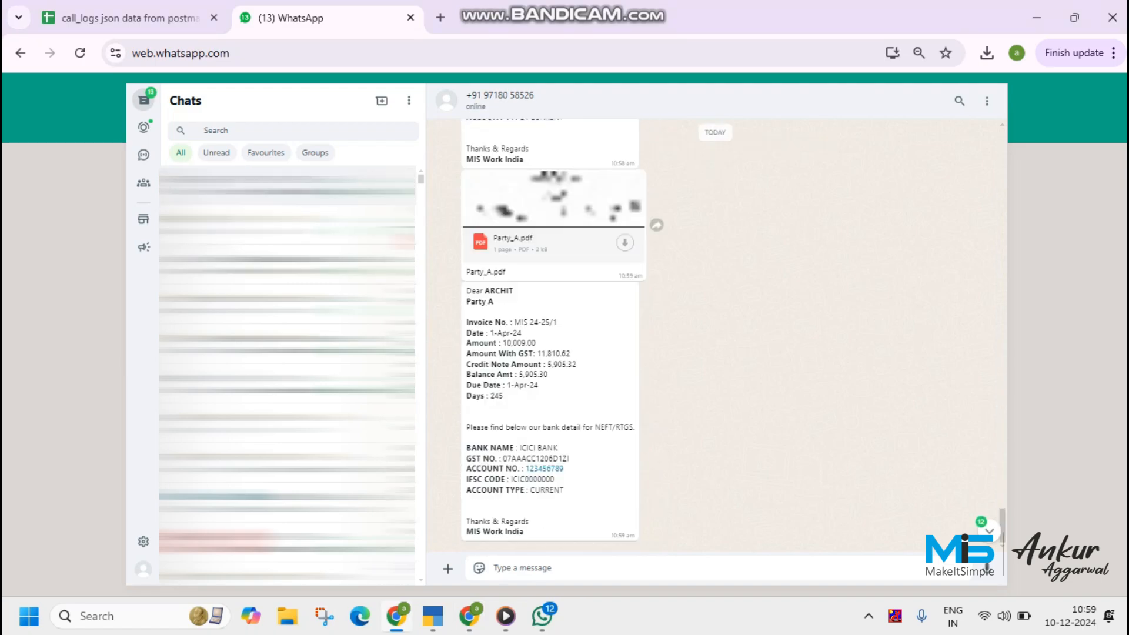
{"action": "key", "text": "alt+Tab"}
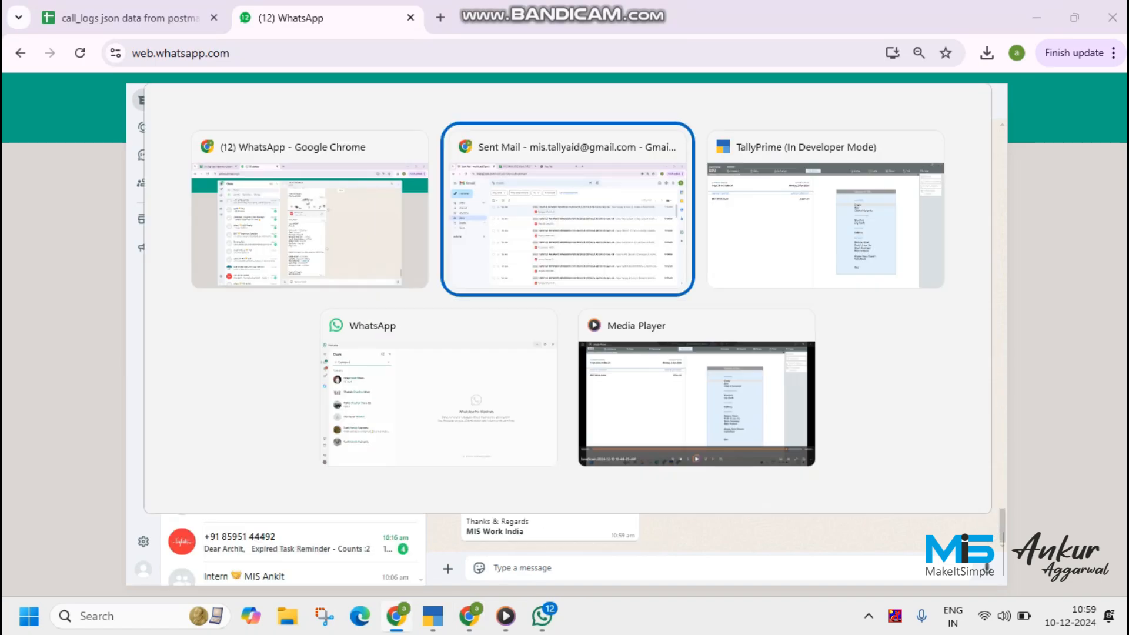